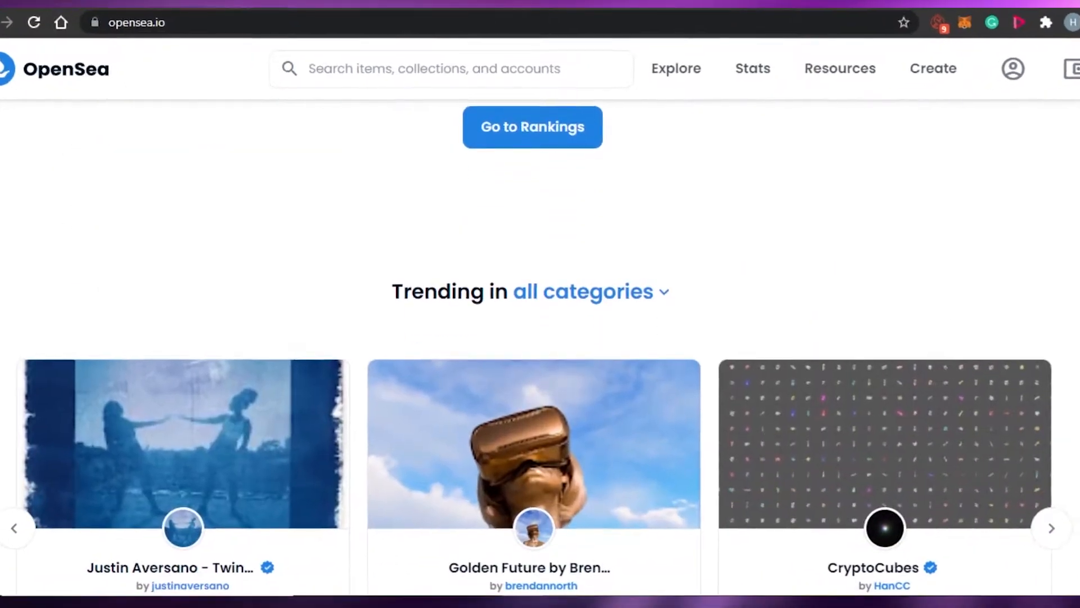
Look through the OpenSea home page, including the top collections over the last 7 days, trending items and category sections.
scroll(540, 338, up, 15)
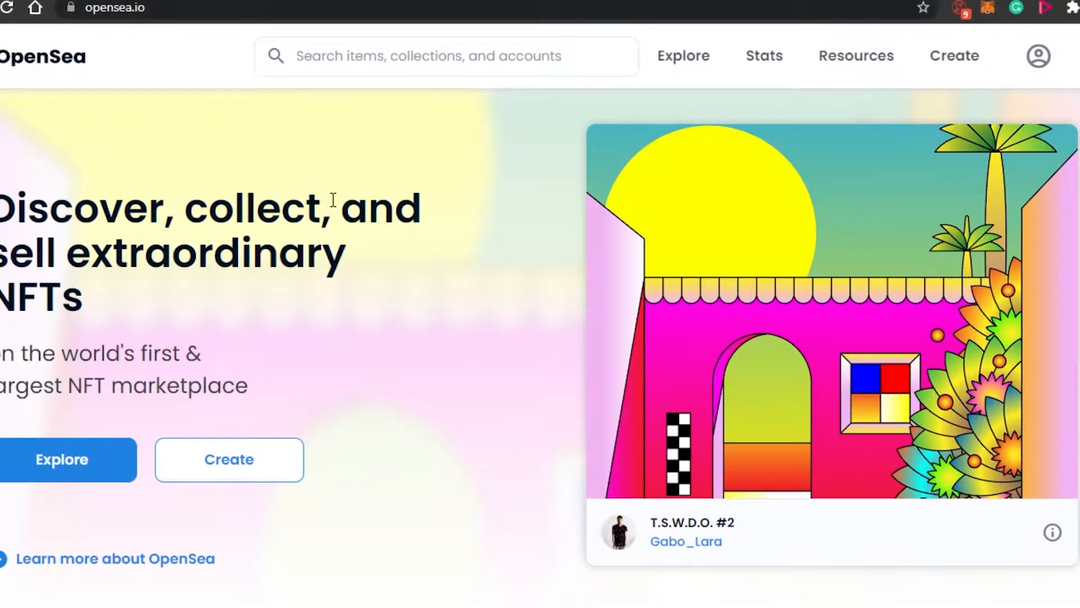
scroll(964, 168, down, 5)
scroll(540, 337, down, 20)
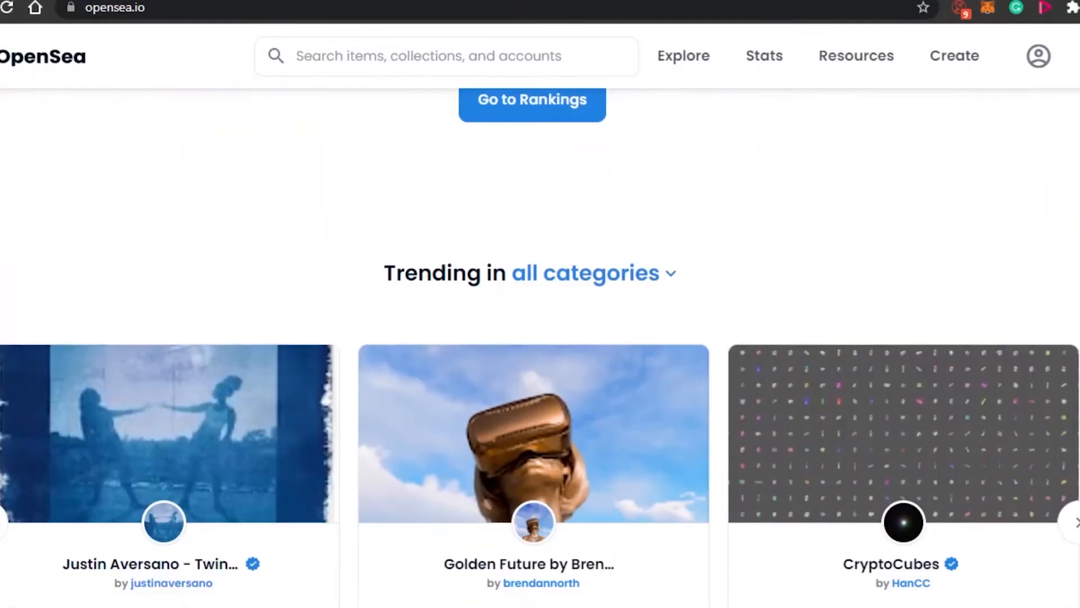
scroll(540, 338, up, 15)
scroll(540, 346, up, 7)
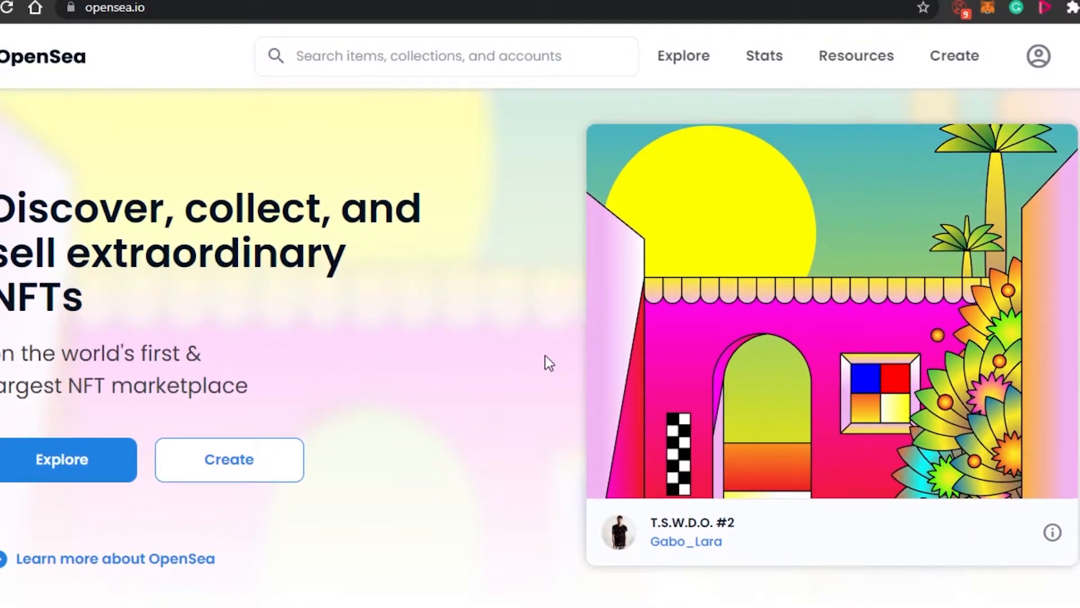
scroll(540, 337, down, 20)
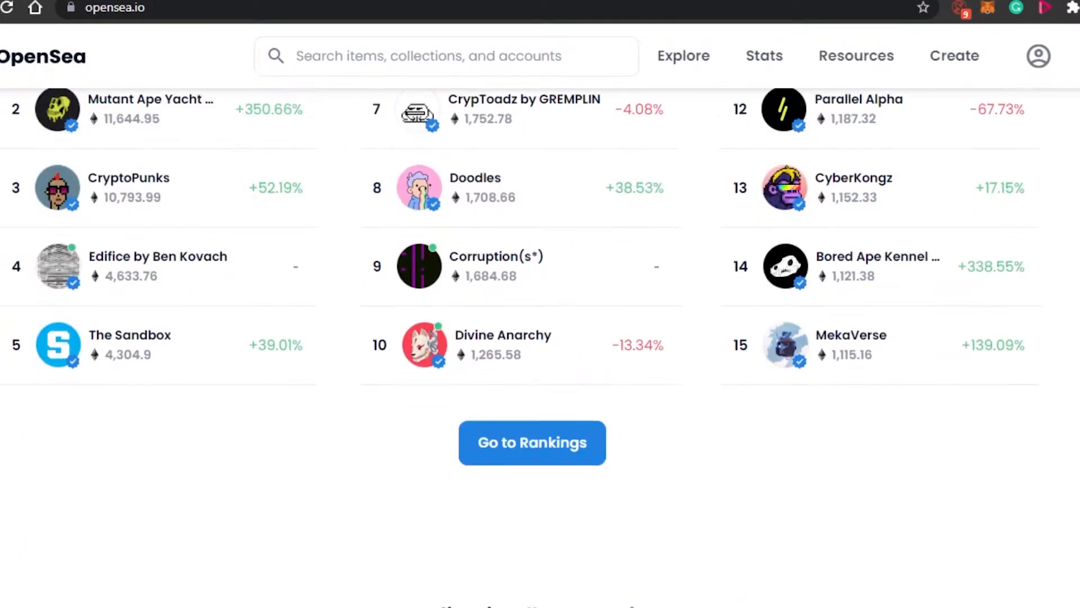
scroll(541, 337, down, 15)
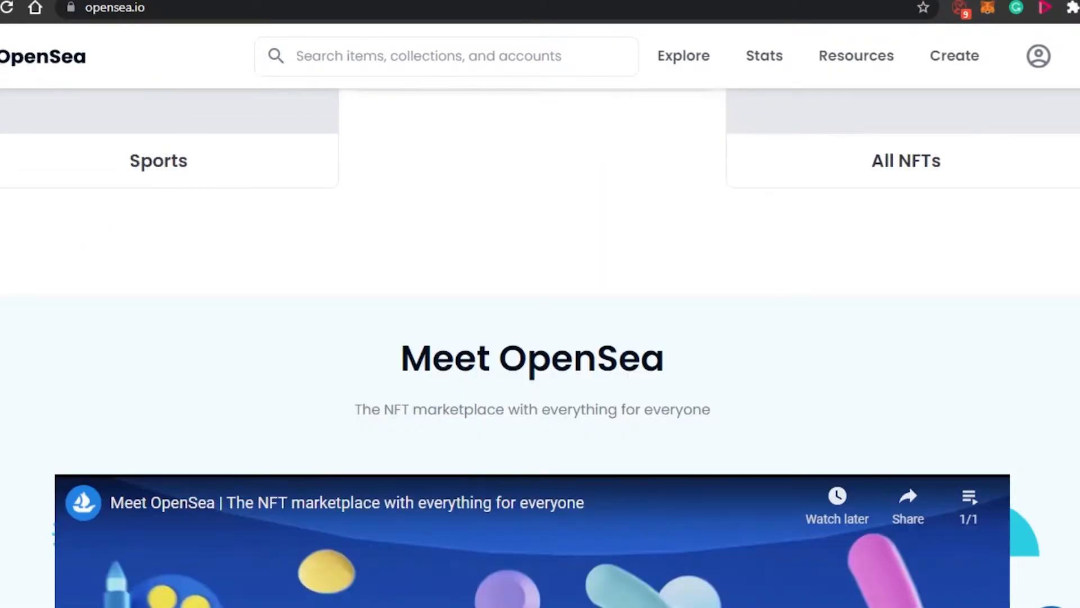
scroll(540, 337, up, 20)
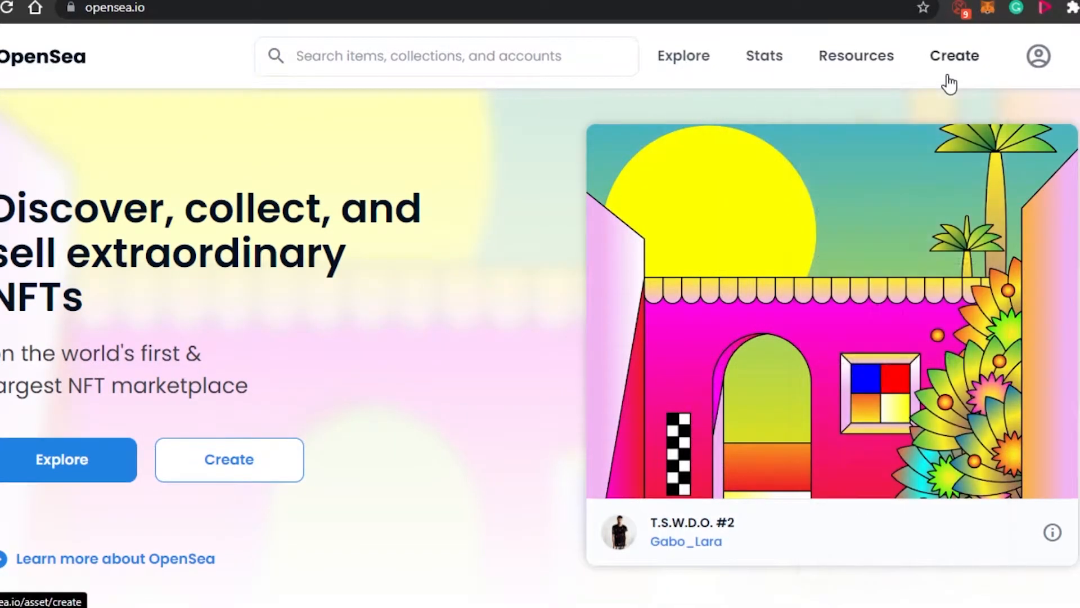
mouse_move(1038, 70)
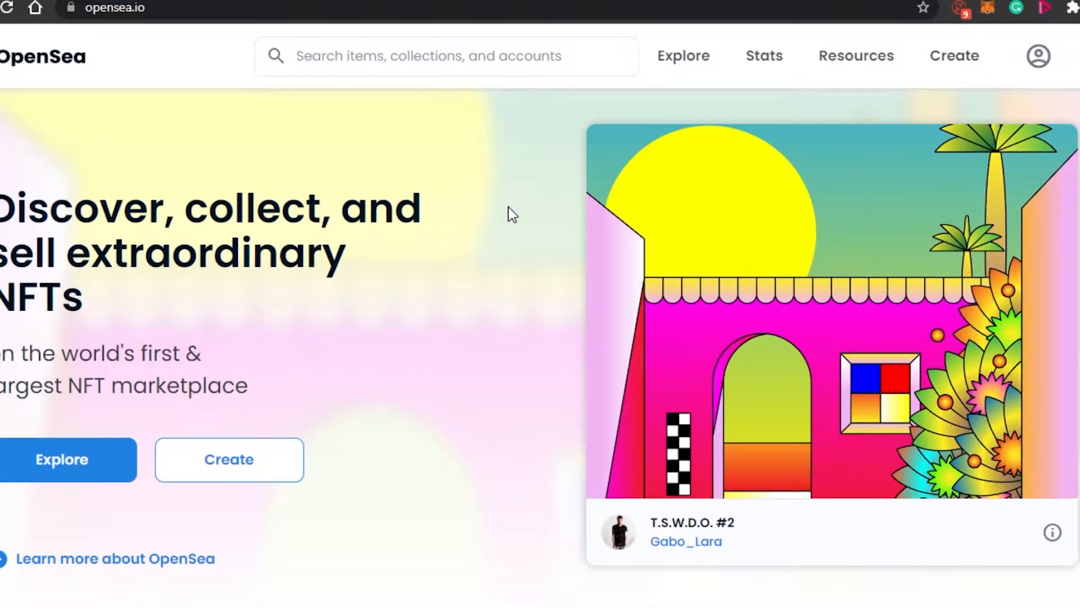
scroll(540, 348, down, 20)
scroll(541, 348, up, 8)
scroll(540, 348, up, 10)
scroll(540, 347, down, 18)
scroll(540, 348, up, 6)
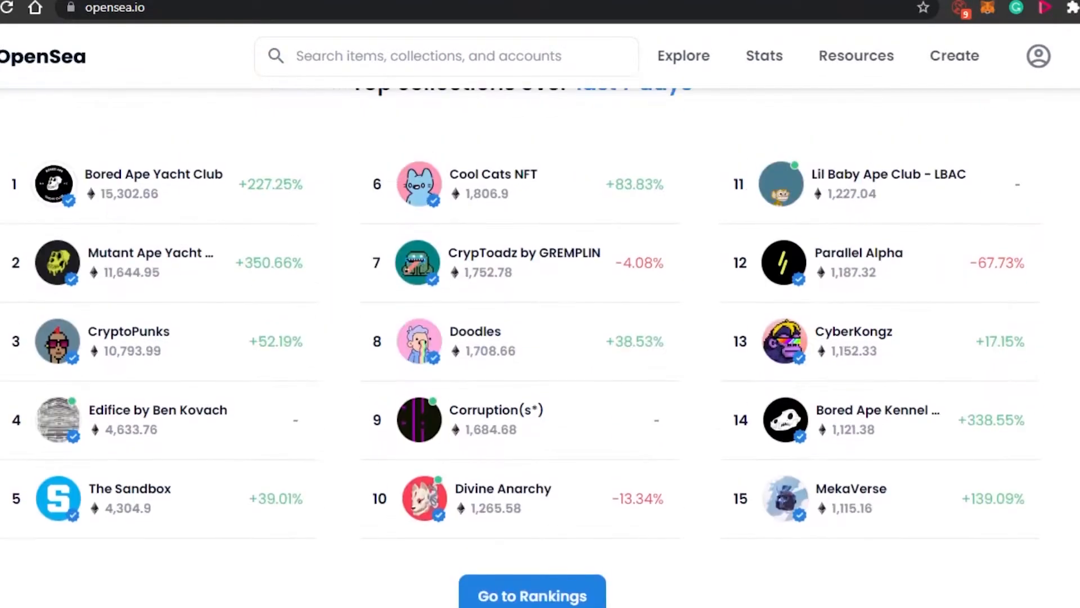
scroll(540, 348, up, 10)
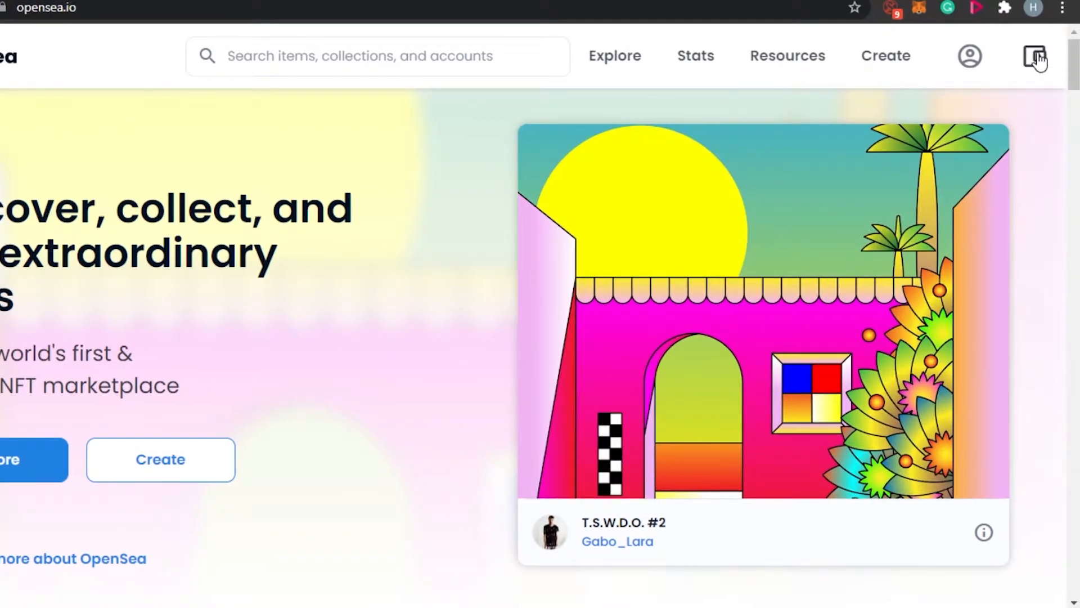
Connect a MetaMask wallet to the site, entering the wallet password to unlock it.
click(1036, 58)
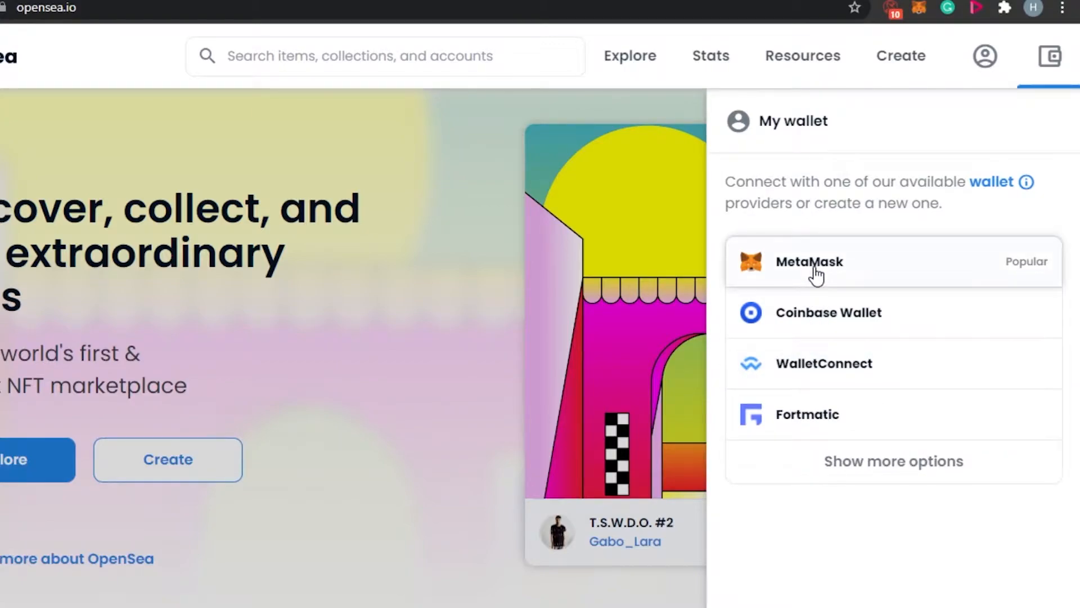
click(871, 279)
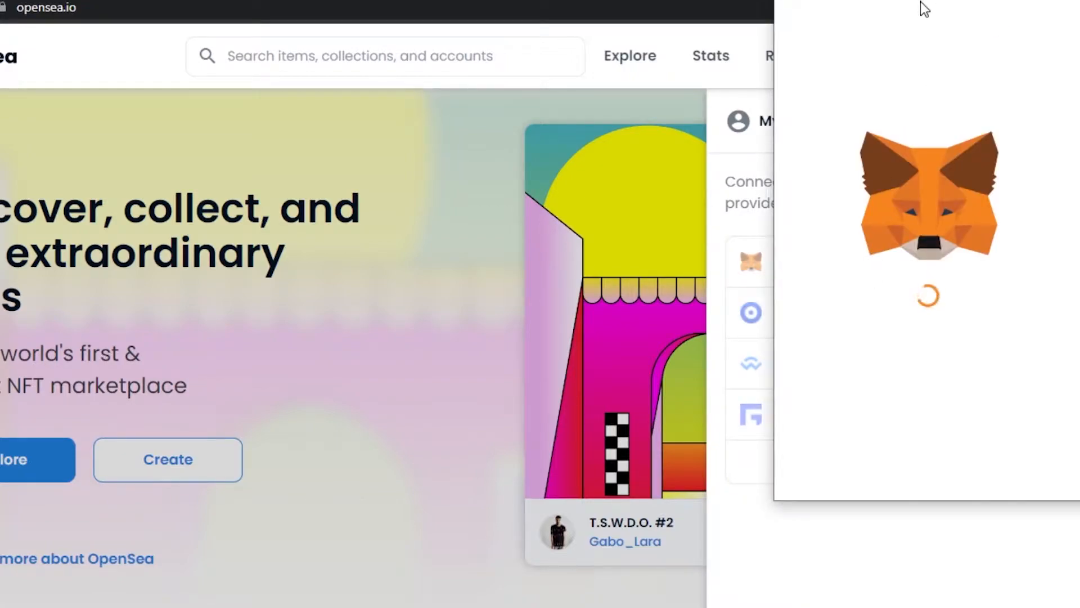
drag(917, 0, 422, 23)
click(524, 15)
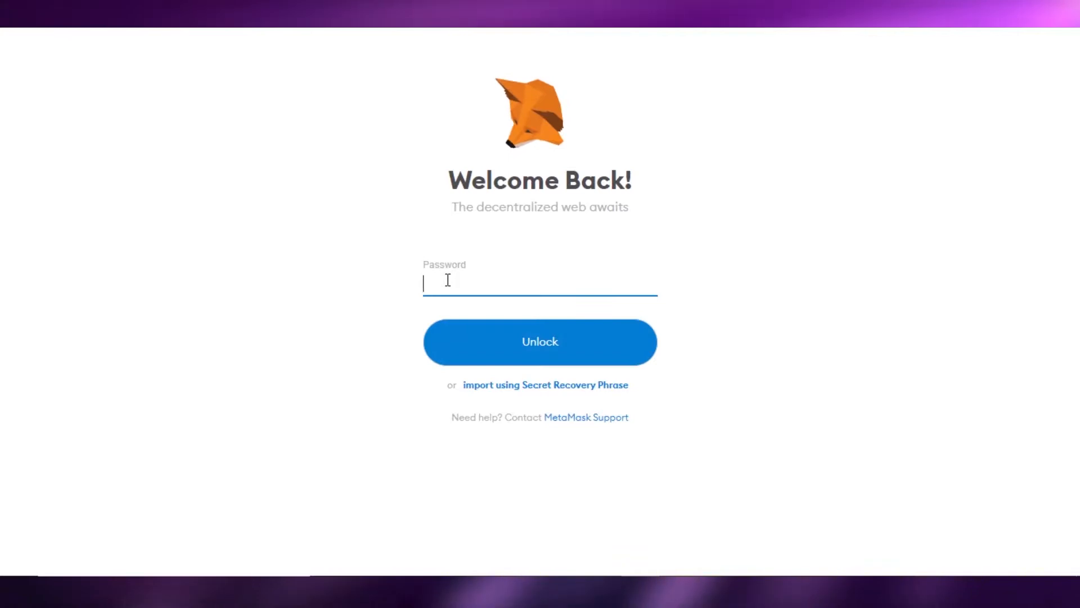
text(••)
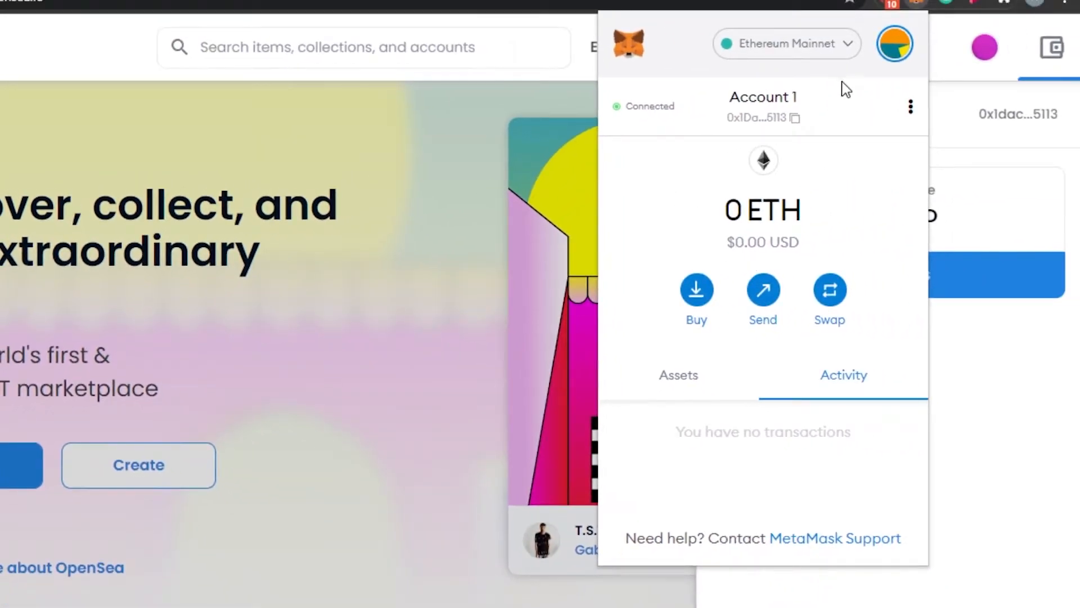
Open the MetaMask account in its full-page view to examine the wallet balance.
mouse_move(787, 238)
mouse_move(750, 196)
click(909, 107)
click(798, 213)
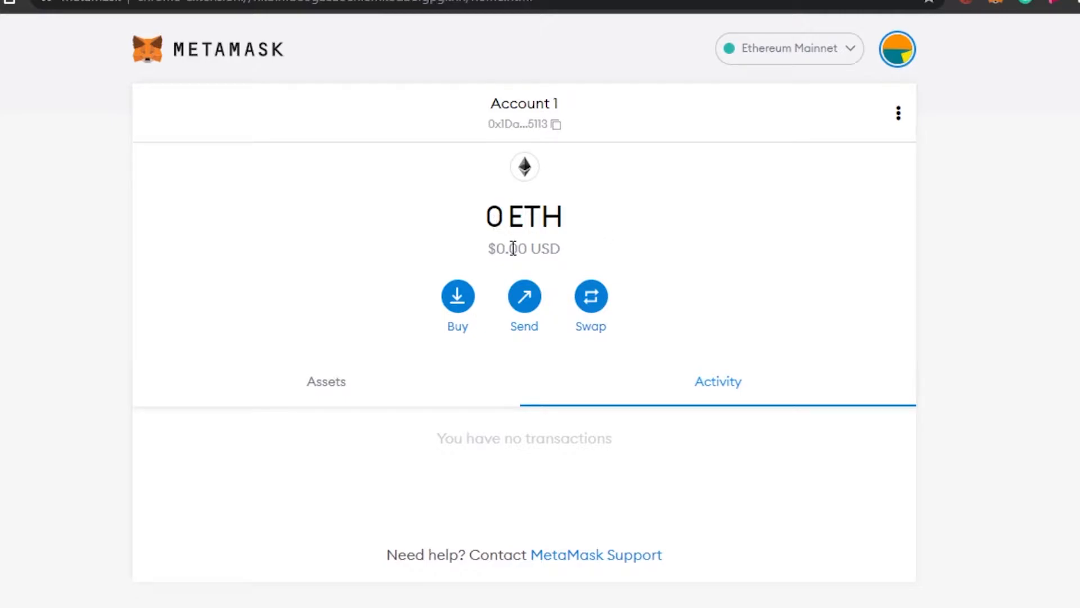
Switch the MetaMask network to matic mainnet and return it to Ethereum Mainnet.
click(797, 56)
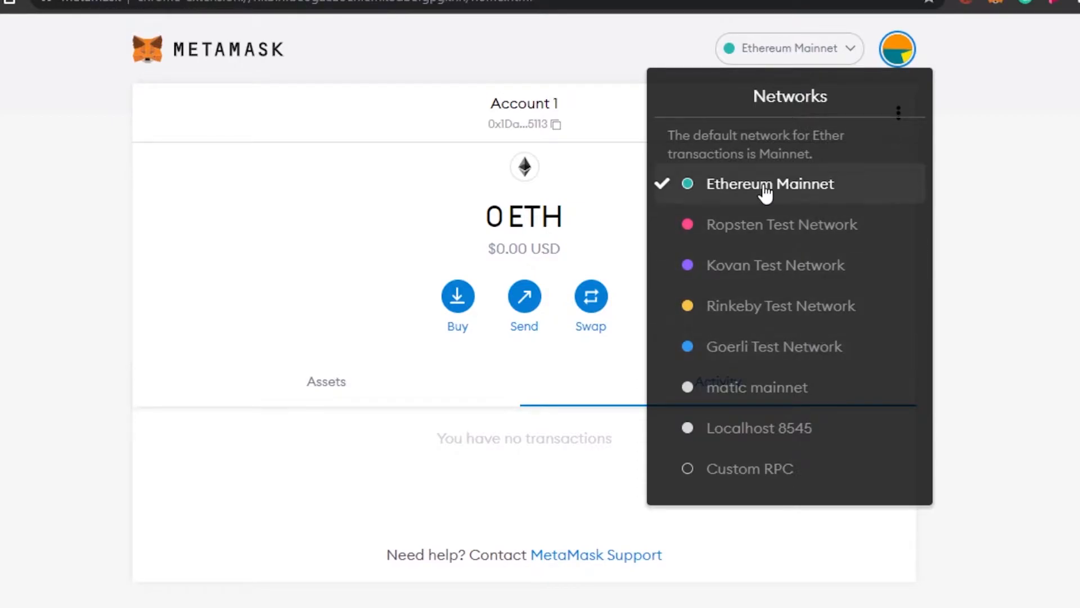
click(725, 396)
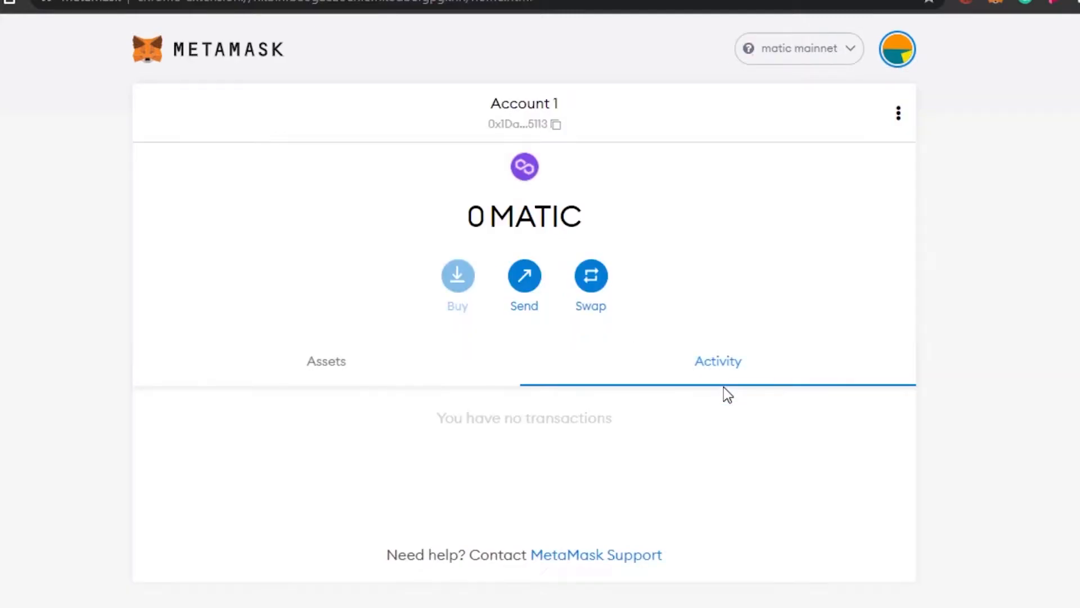
click(771, 49)
click(752, 182)
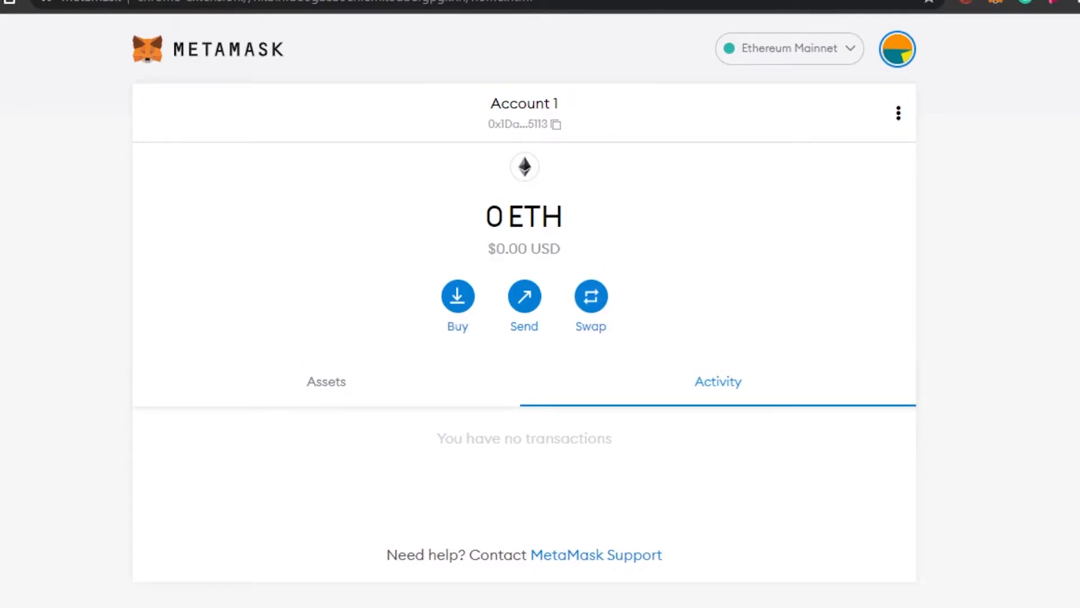
scroll(524, 304, down, 1)
scroll(524, 303, up, 1)
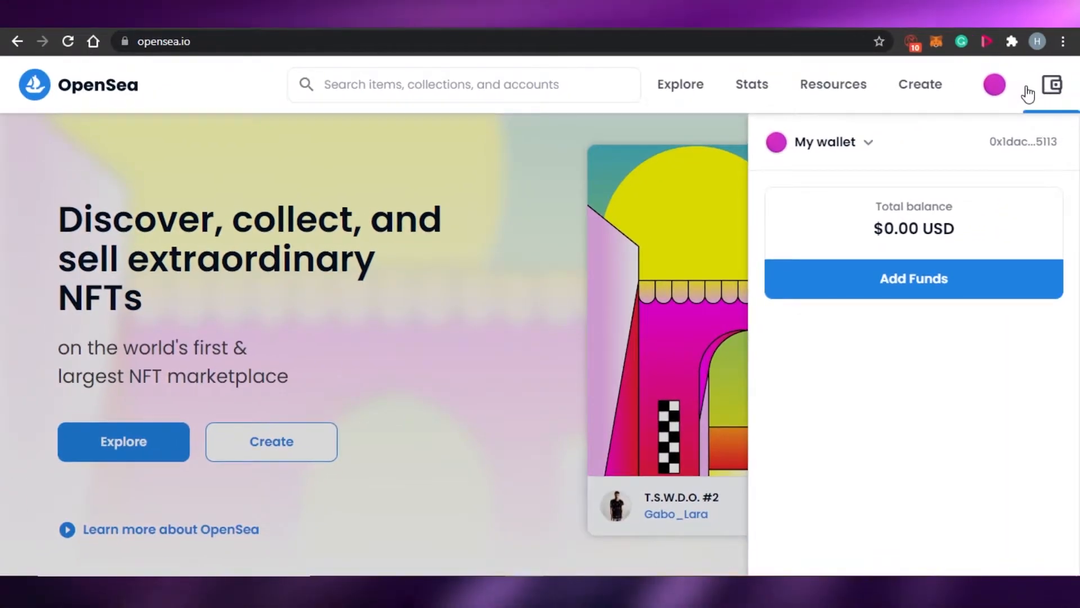
Check the connected wallet's account options on OpenSea and close the wallet panel.
click(850, 155)
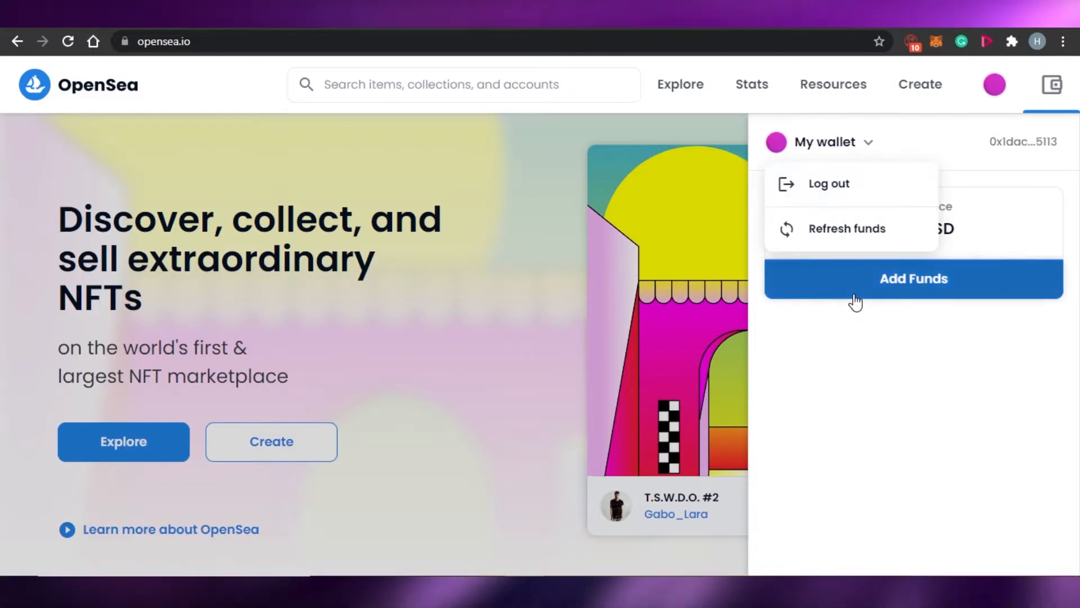
click(570, 200)
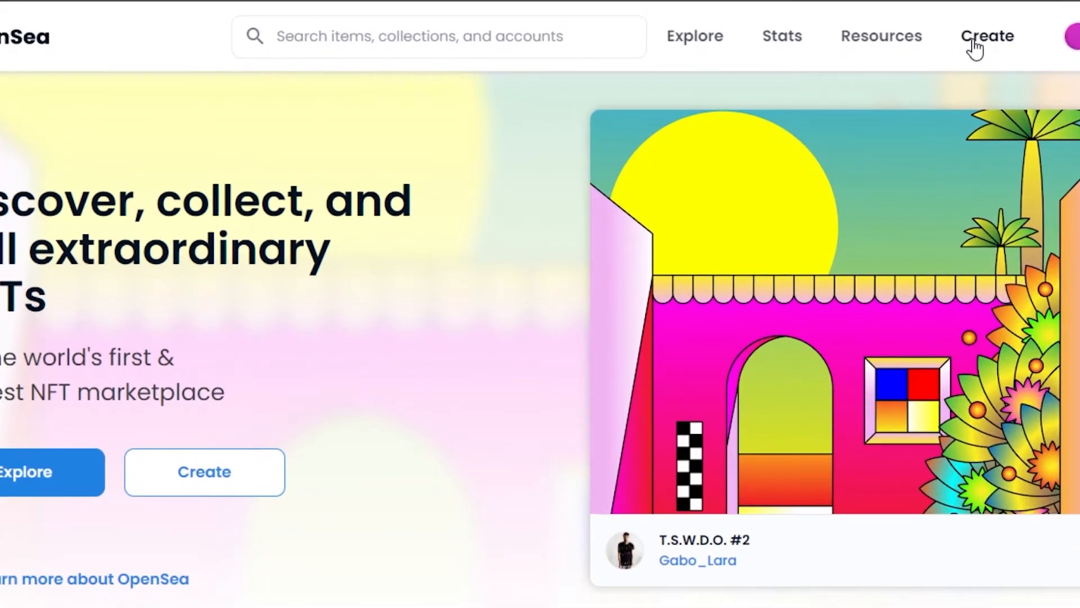
Open the form for creating a new item and look over its media, description, collection and trait fields.
mouse_move(1064, 31)
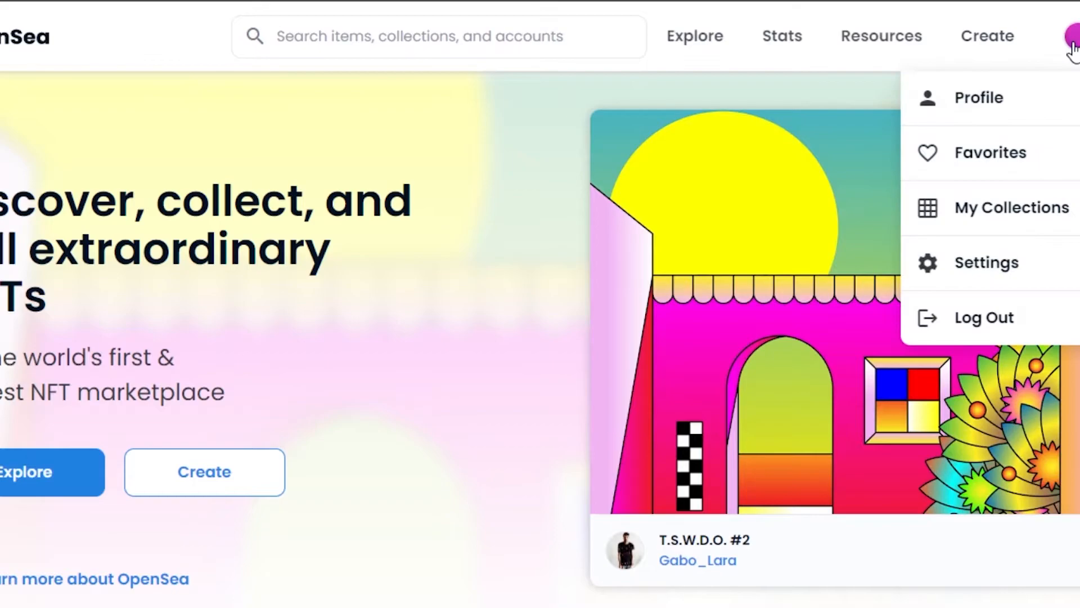
click(989, 42)
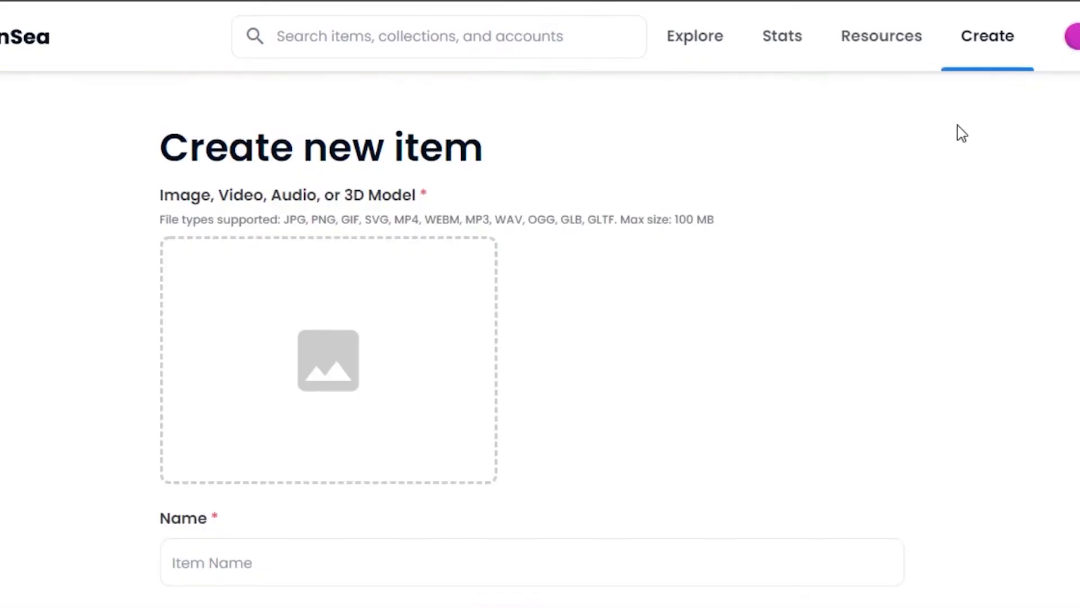
scroll(540, 337, down, 4)
scroll(540, 337, up, 4)
scroll(532, 332, down, 15)
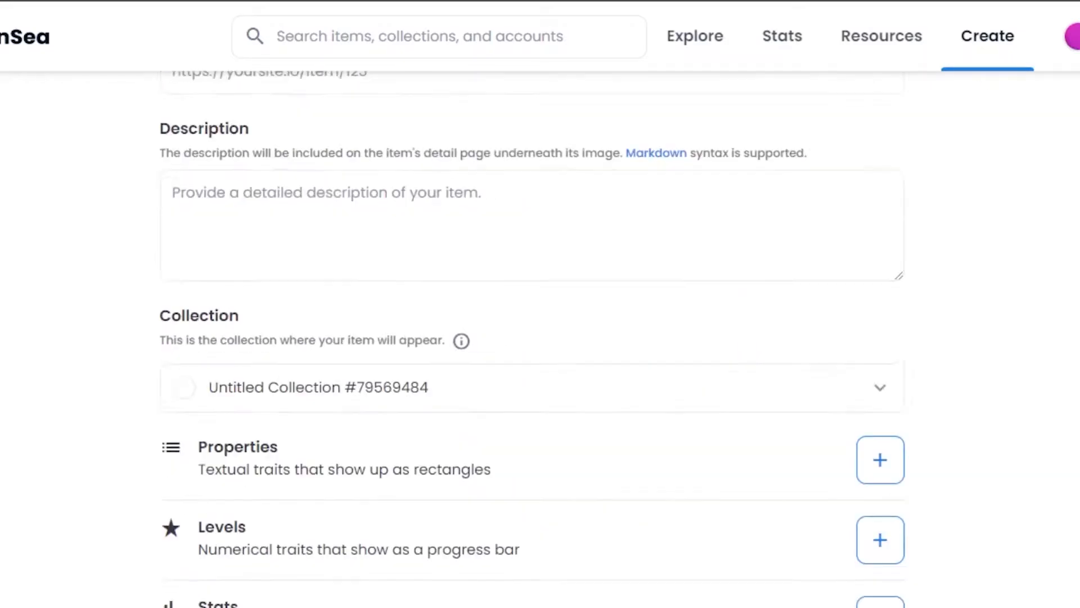
scroll(533, 332, up, 15)
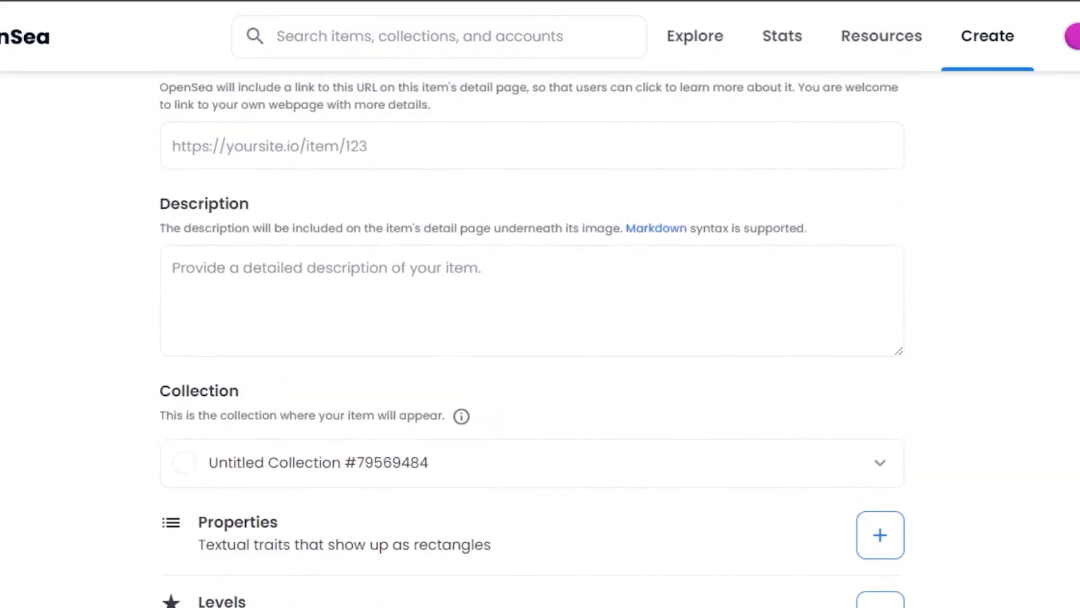
scroll(532, 331, down, 15)
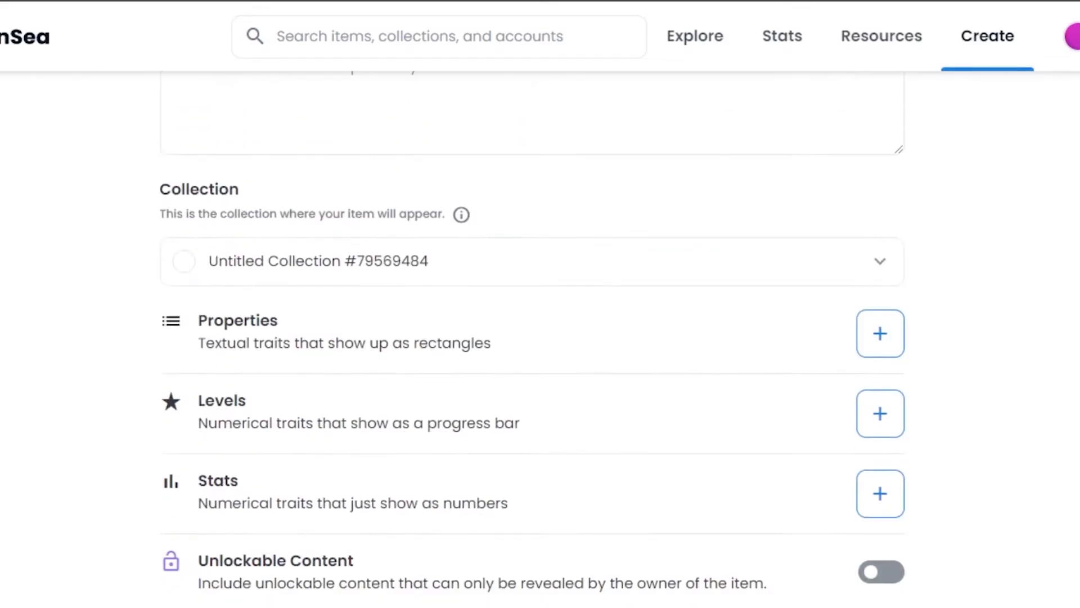
scroll(533, 332, up, 13)
scroll(532, 332, up, 2)
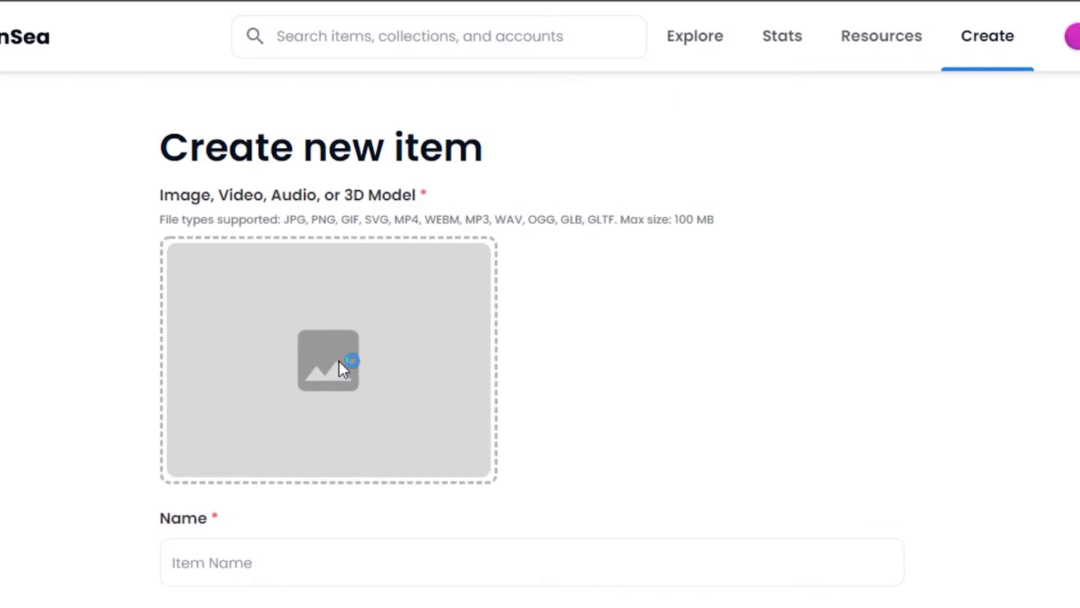
Upload the PNG image "Untitled design" as the new item's media file.
click(338, 361)
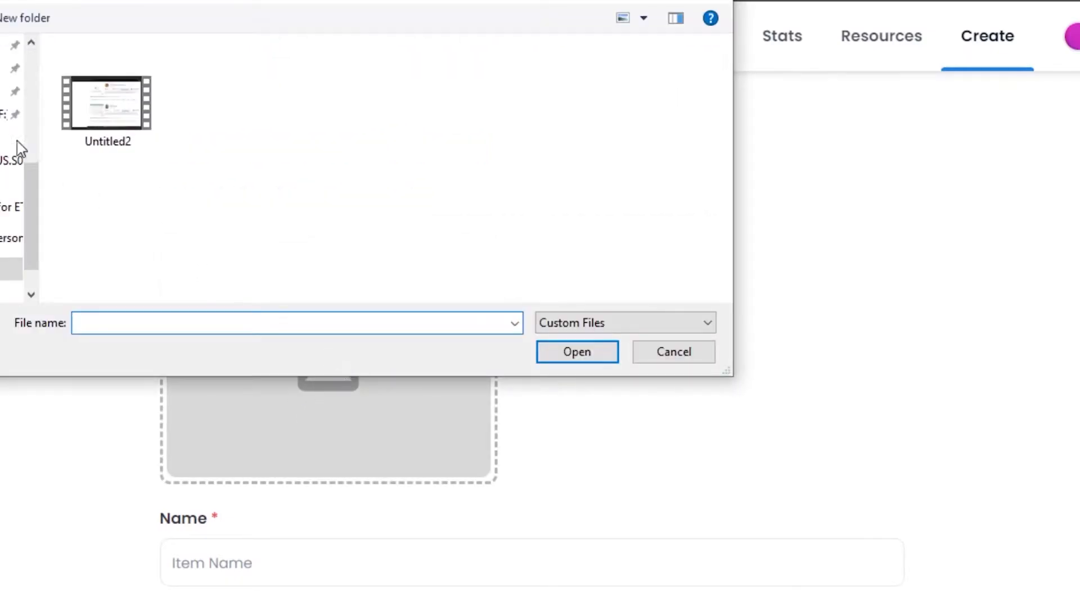
click(5, 191)
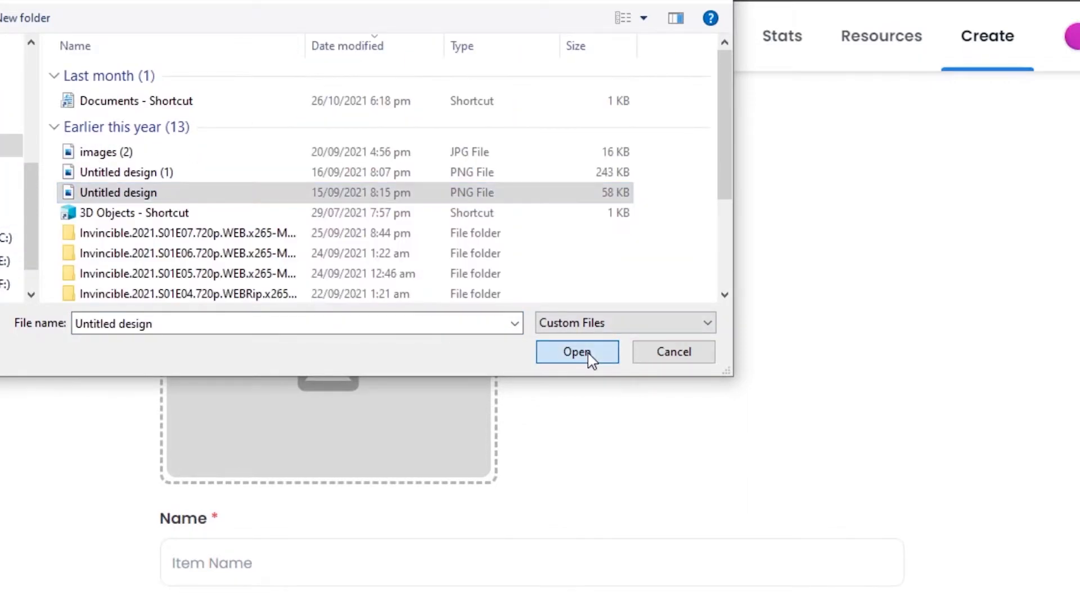
click(588, 356)
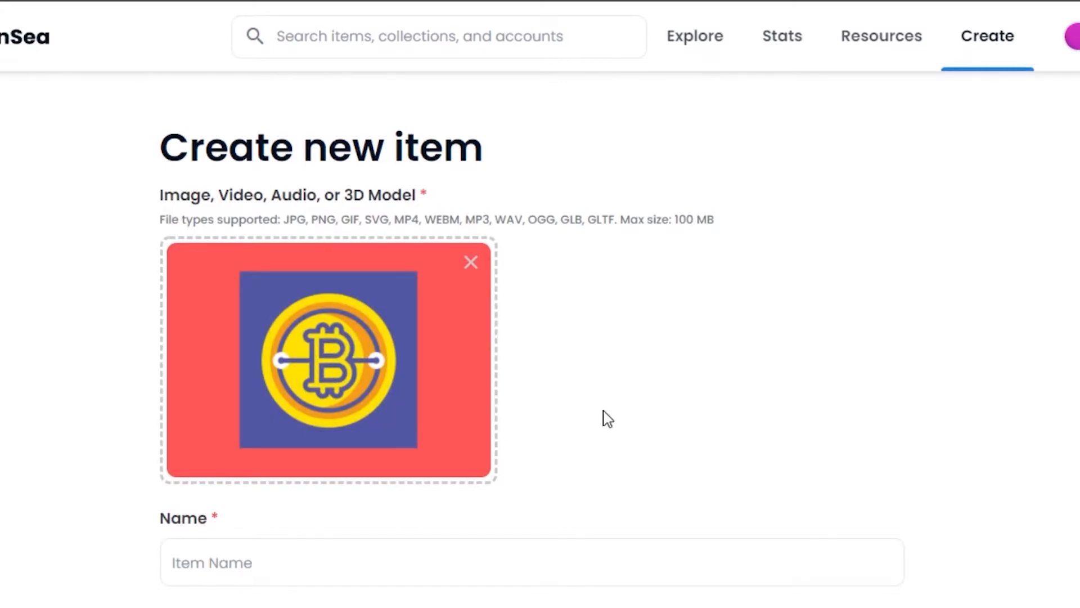
Review the new item's remaining fields: name, external link, description, collection, properties, levels and stats.
scroll(608, 419, down, 3)
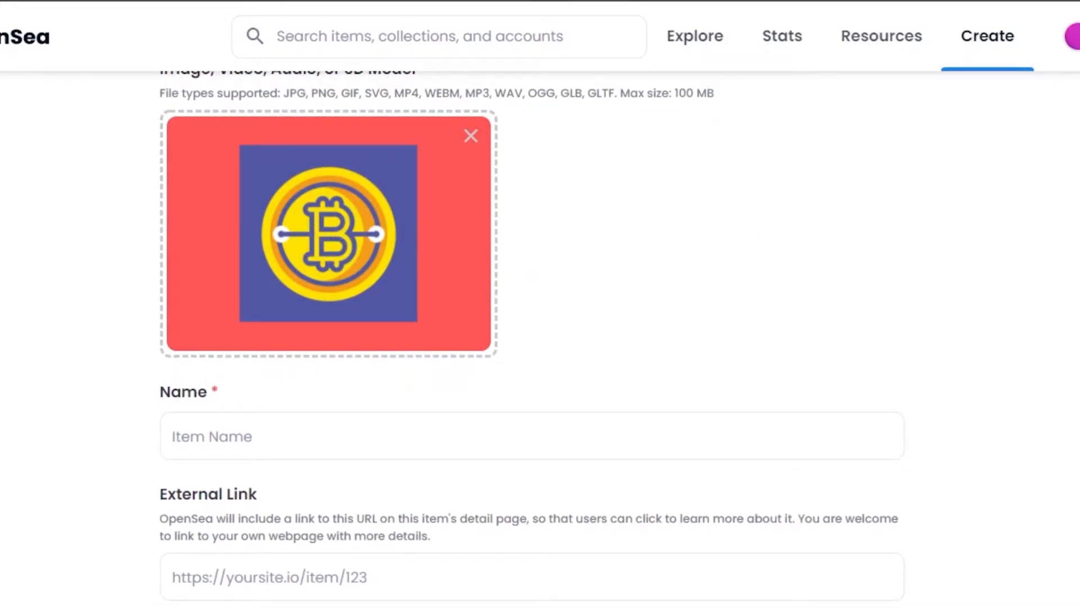
scroll(526, 294, up, 2)
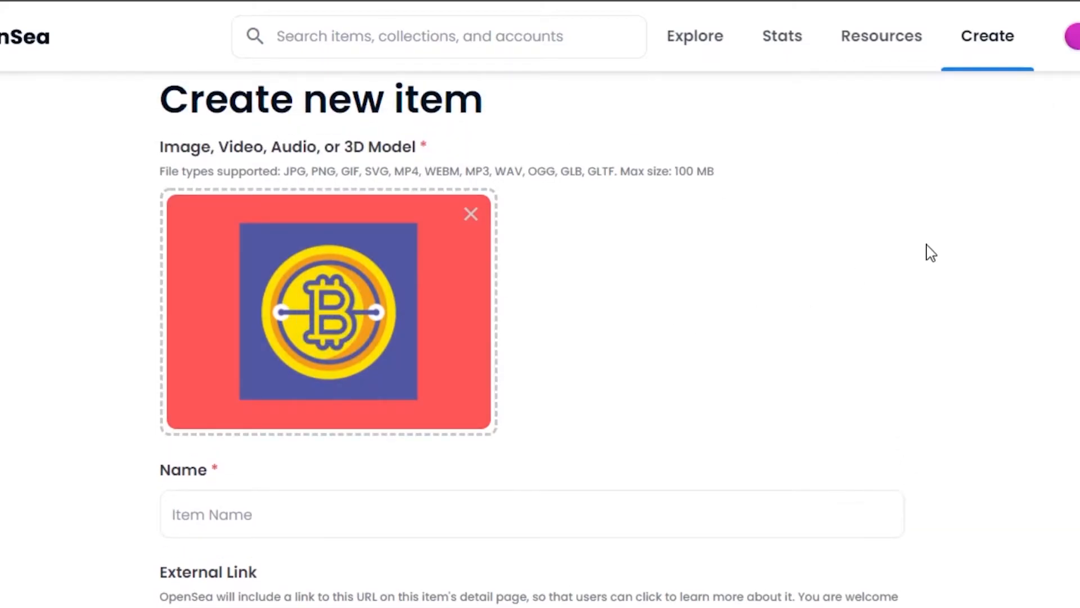
scroll(531, 337, down, 4)
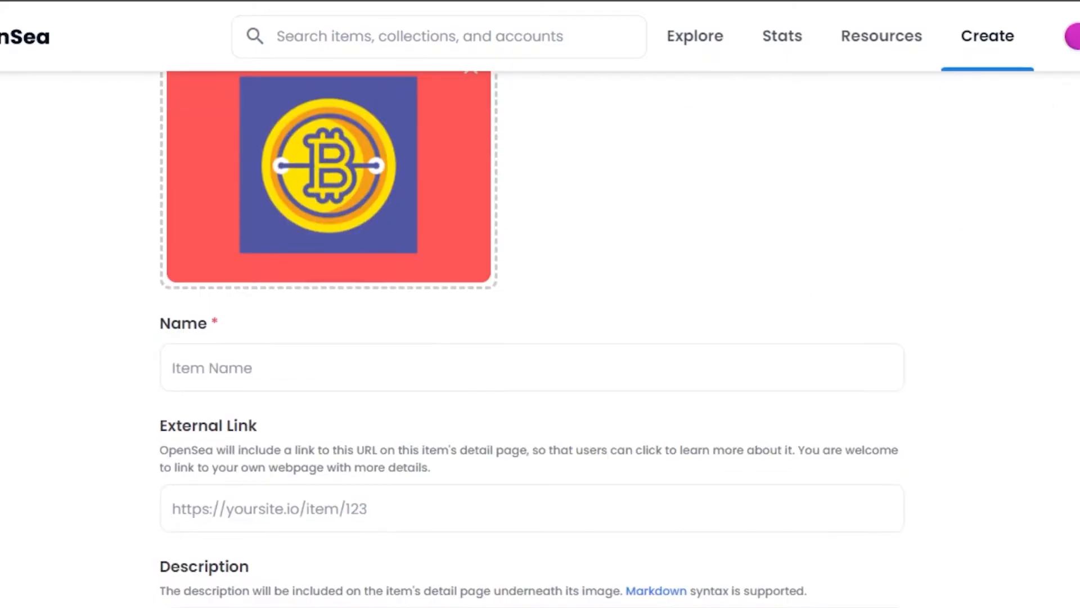
scroll(531, 338, up, 2)
scroll(532, 338, down, 15)
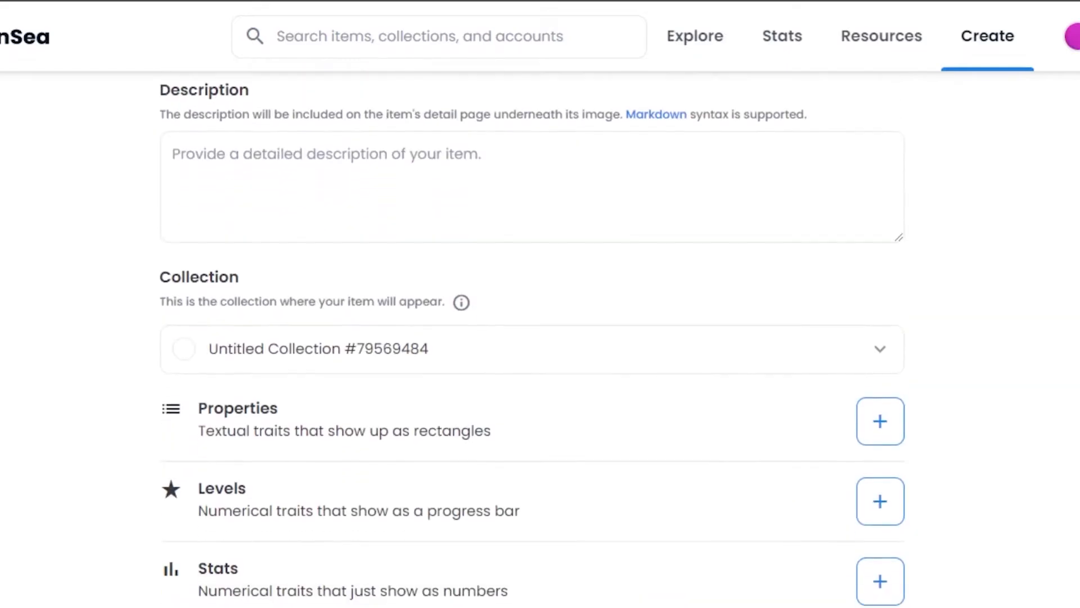
scroll(531, 338, up, 15)
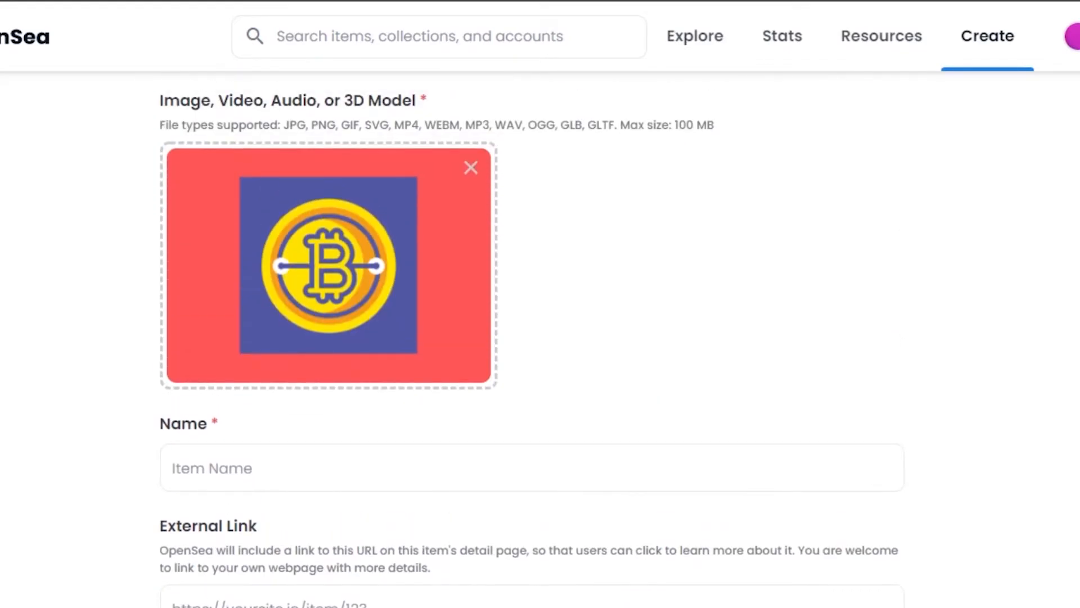
scroll(532, 337, down, 1)
scroll(532, 337, up, 1)
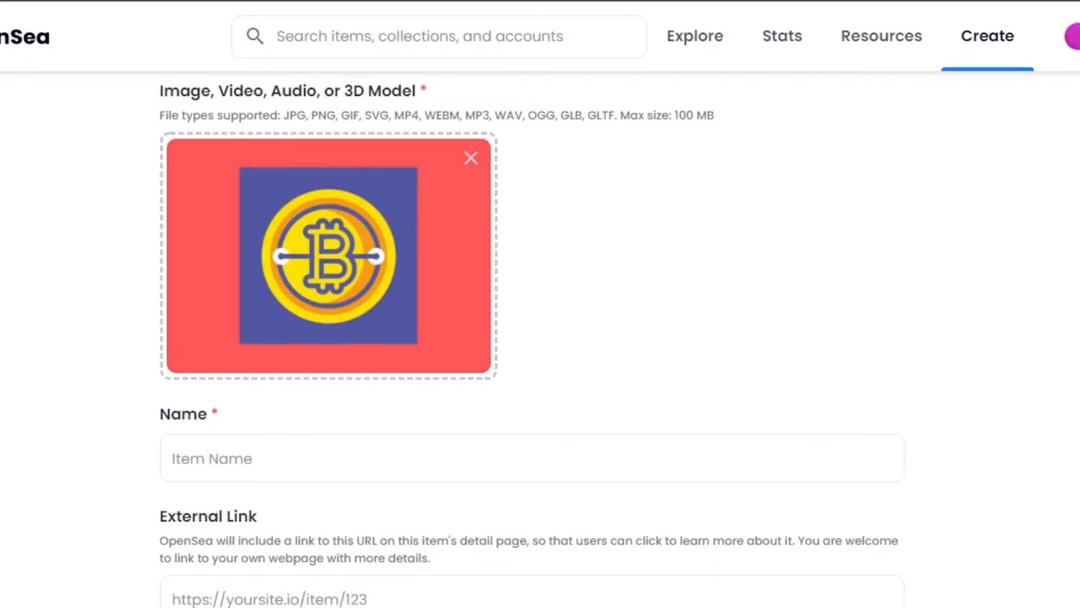
Name the new item "Color Crypto Bitcoin".
scroll(1079, 230, down, 3)
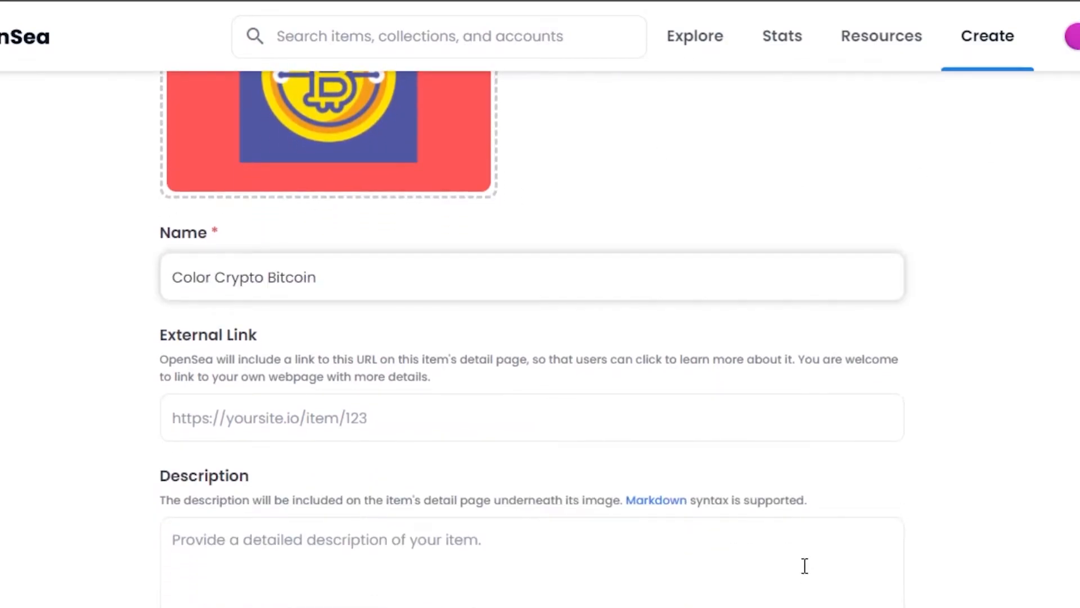
scroll(540, 303, up, 2)
scroll(540, 304, down, 3)
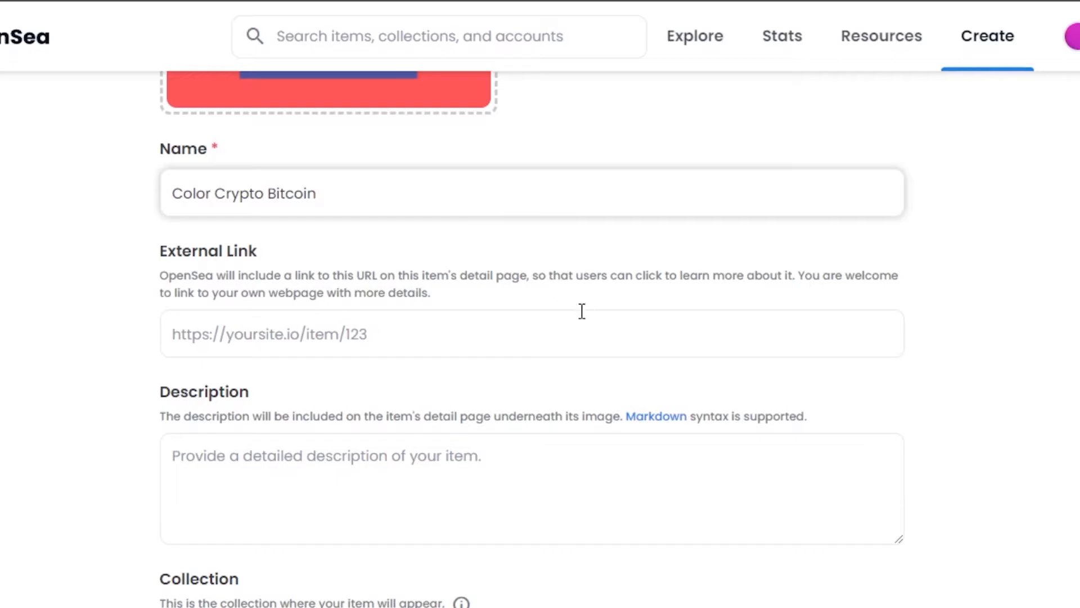
Review the new item's image and name together with its external link, description and collection fields.
scroll(540, 338, down, 4)
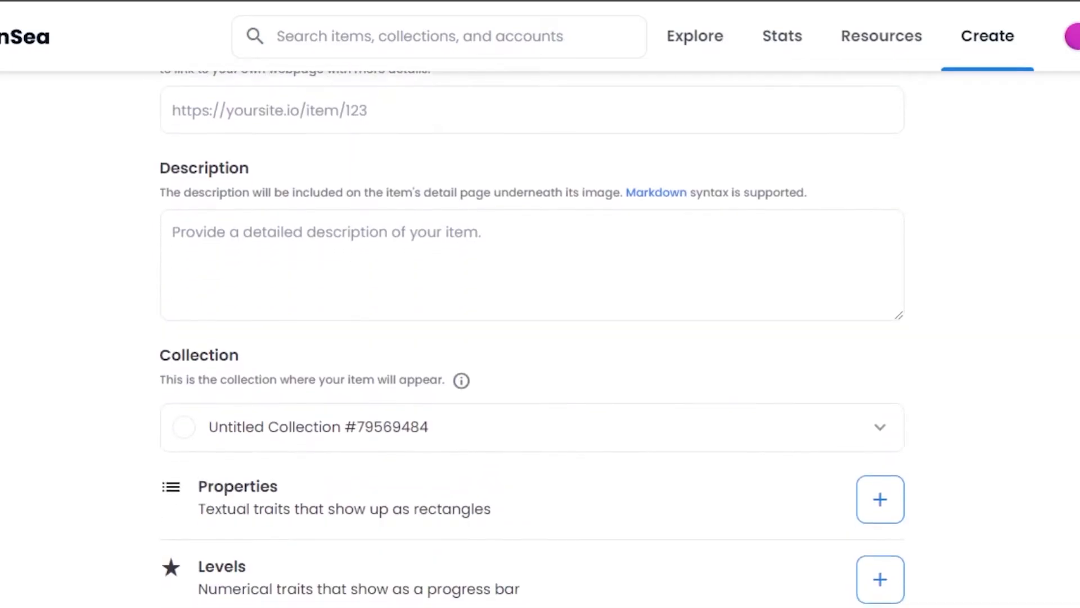
scroll(540, 337, up, 3)
scroll(540, 338, up, 1)
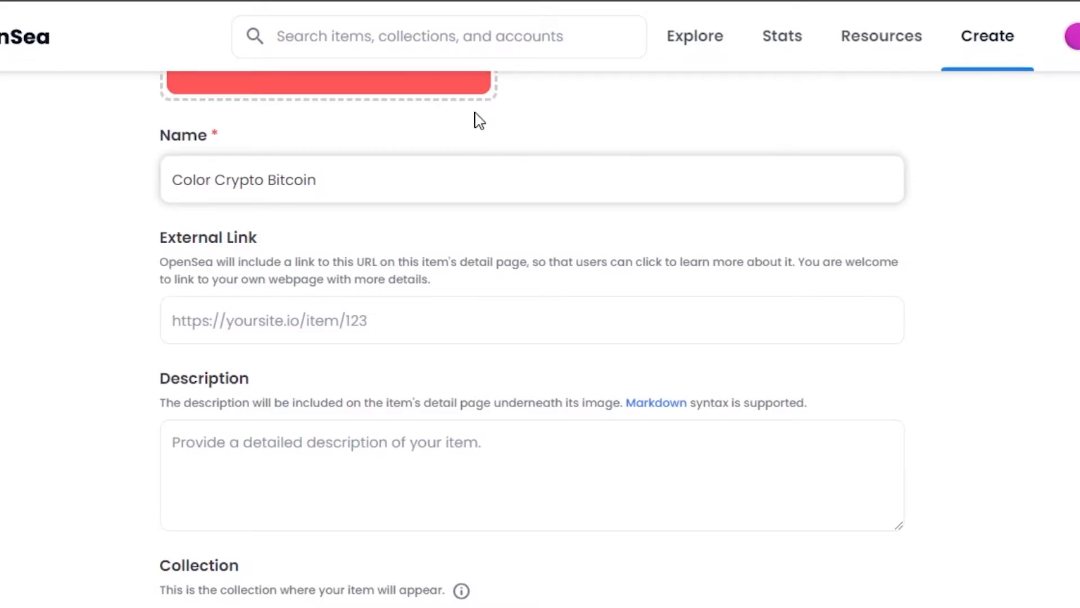
scroll(750, 180, up, 1)
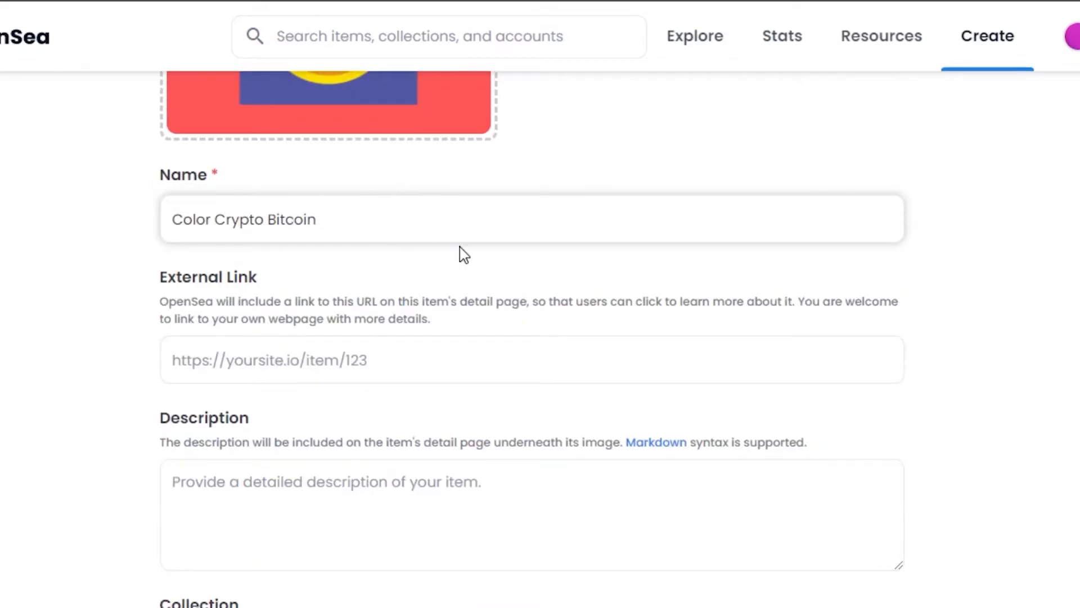
scroll(923, 157, down, 3)
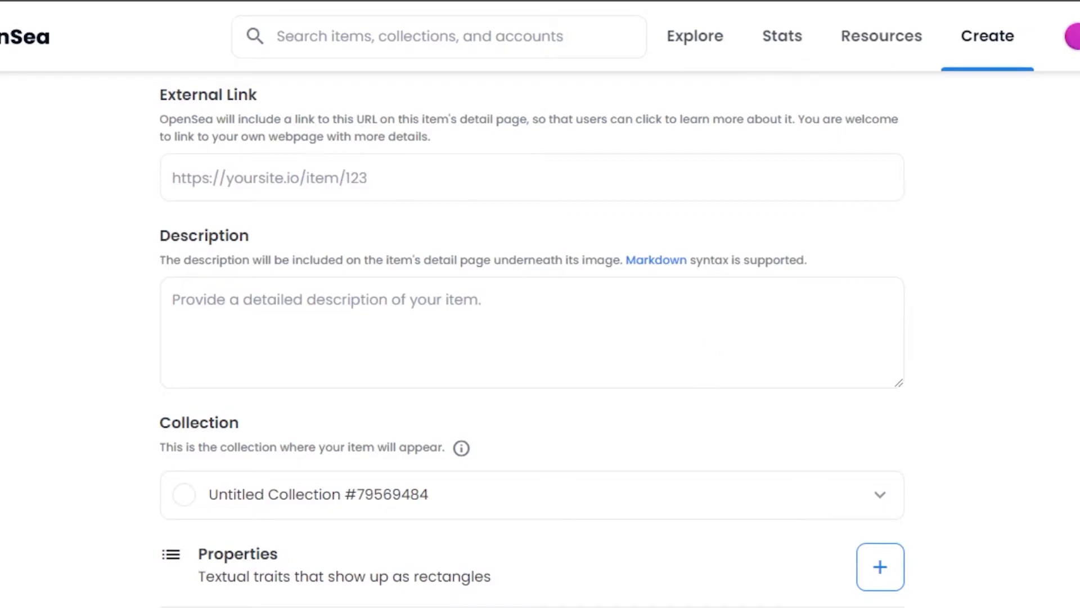
scroll(700, 353, up, 3)
scroll(532, 338, down, 3)
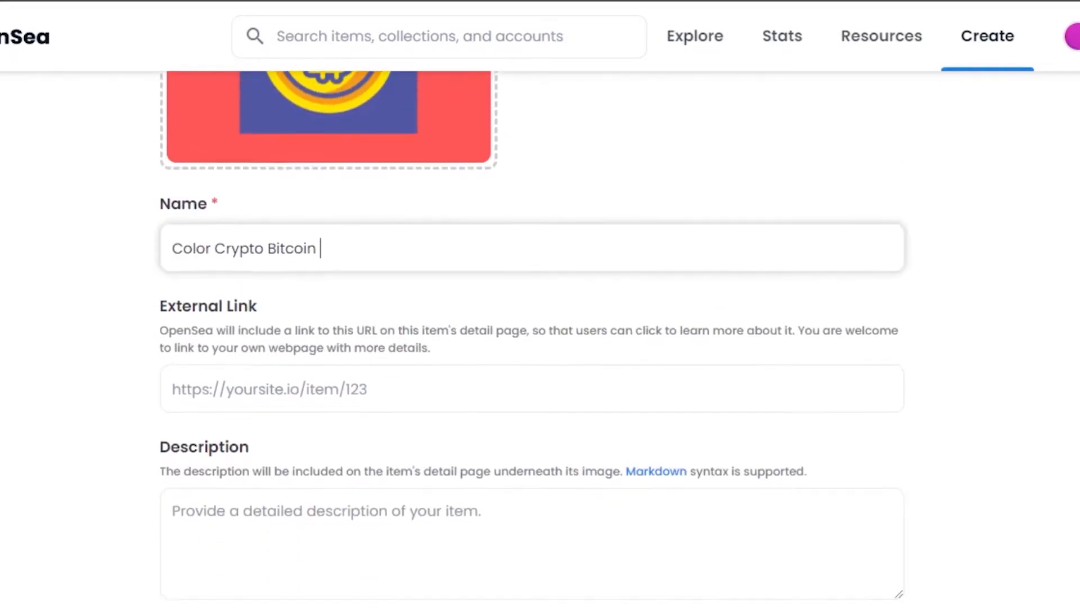
scroll(533, 338, up, 4)
scroll(532, 338, down, 5)
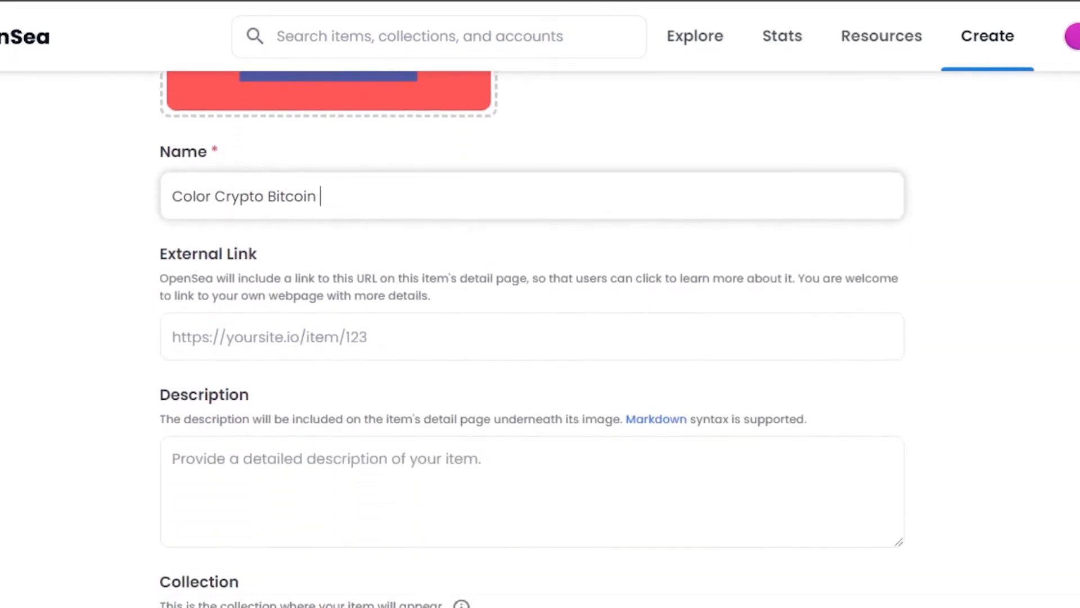
Enter "description" as the new item's description.
scroll(590, 259, down, 1)
click(338, 235)
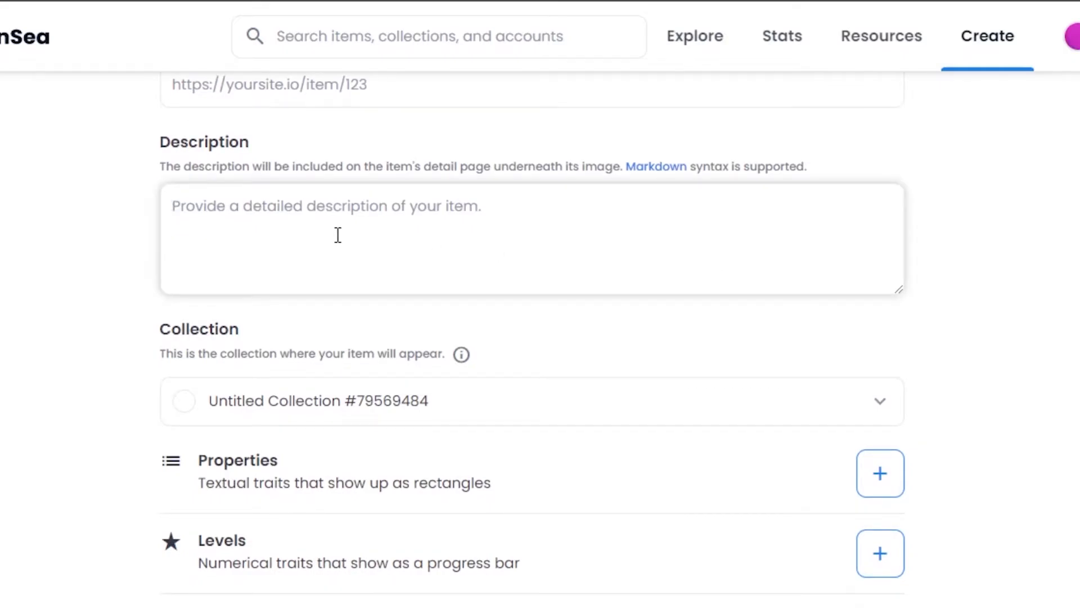
text(description)
scroll(289, 265, up, 2)
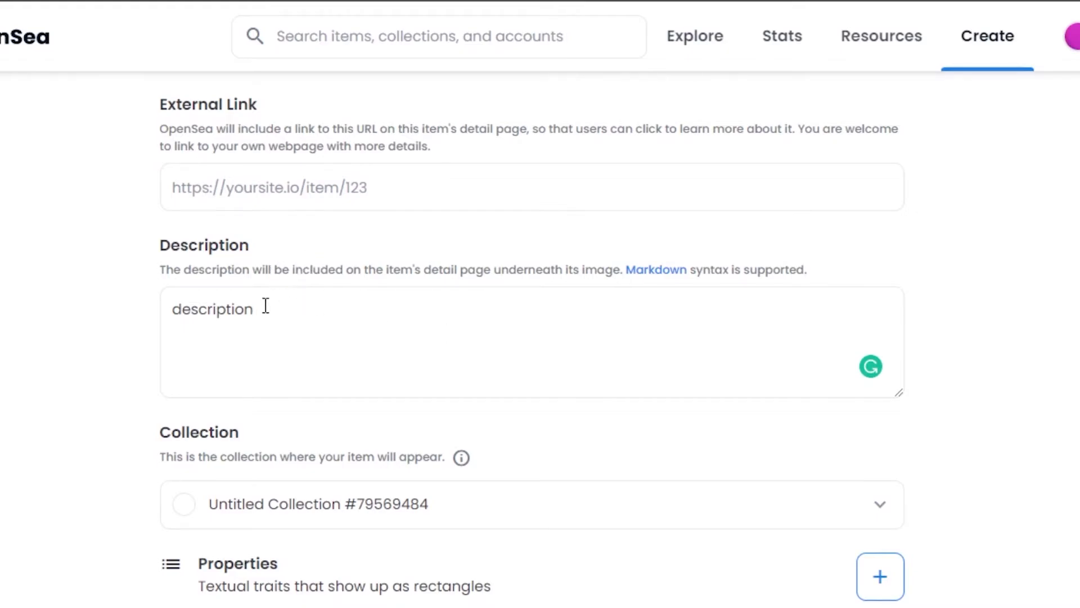
scroll(532, 339, down, 2)
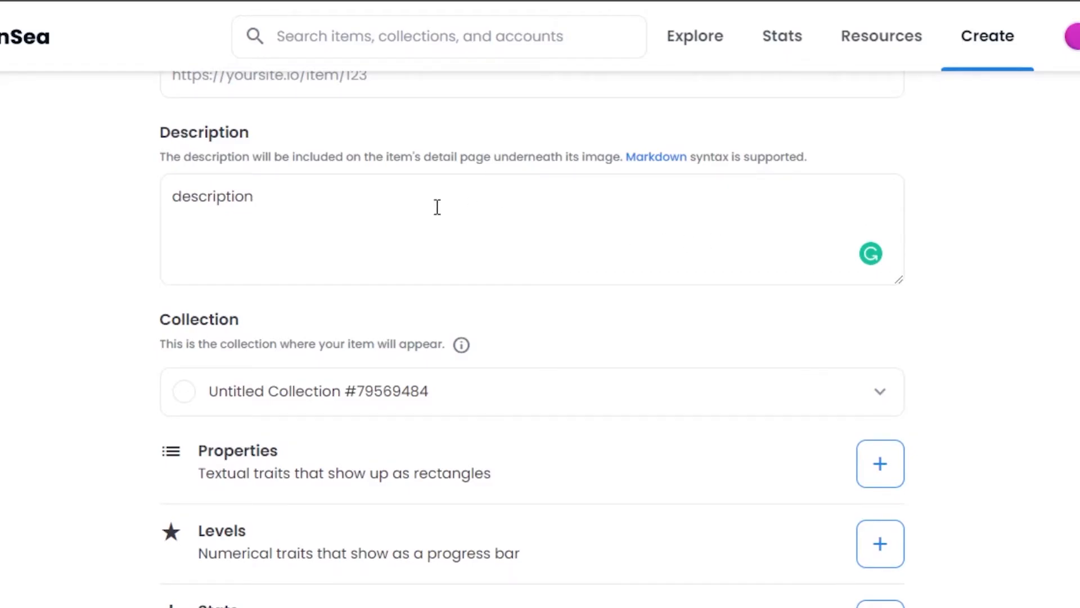
Look over the item form and assign the item to the collection "Untitled Collection #79569513".
scroll(533, 353, down, 2)
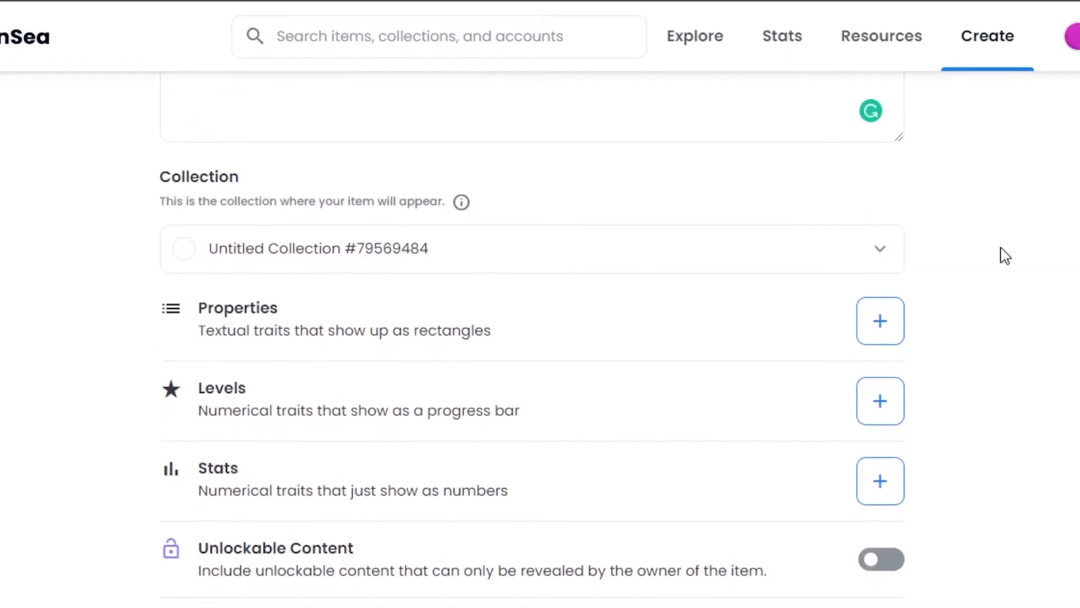
scroll(532, 337, down, 2)
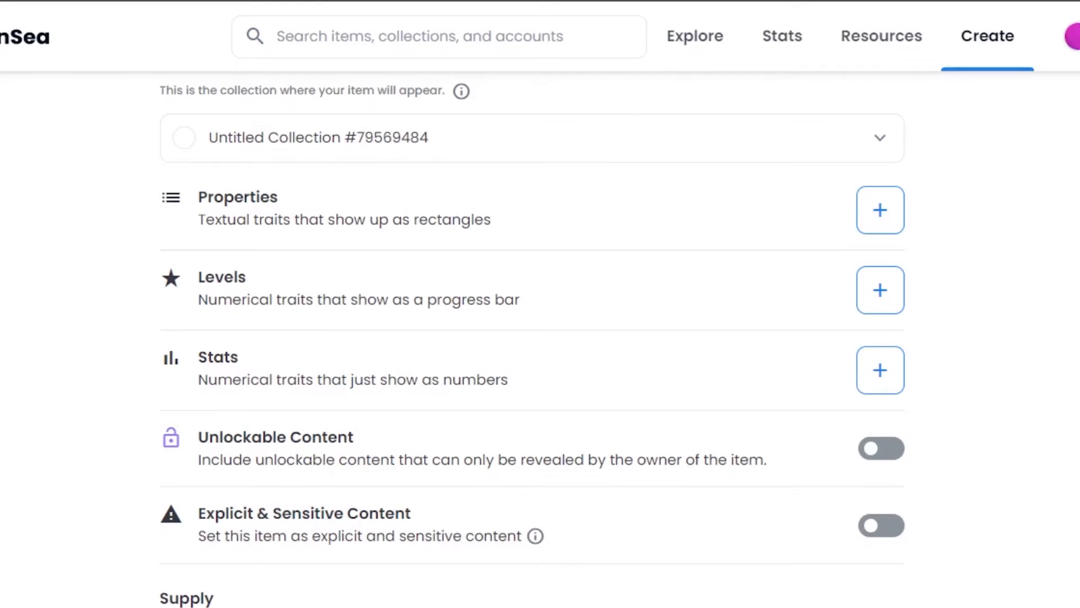
scroll(468, 437, up, 10)
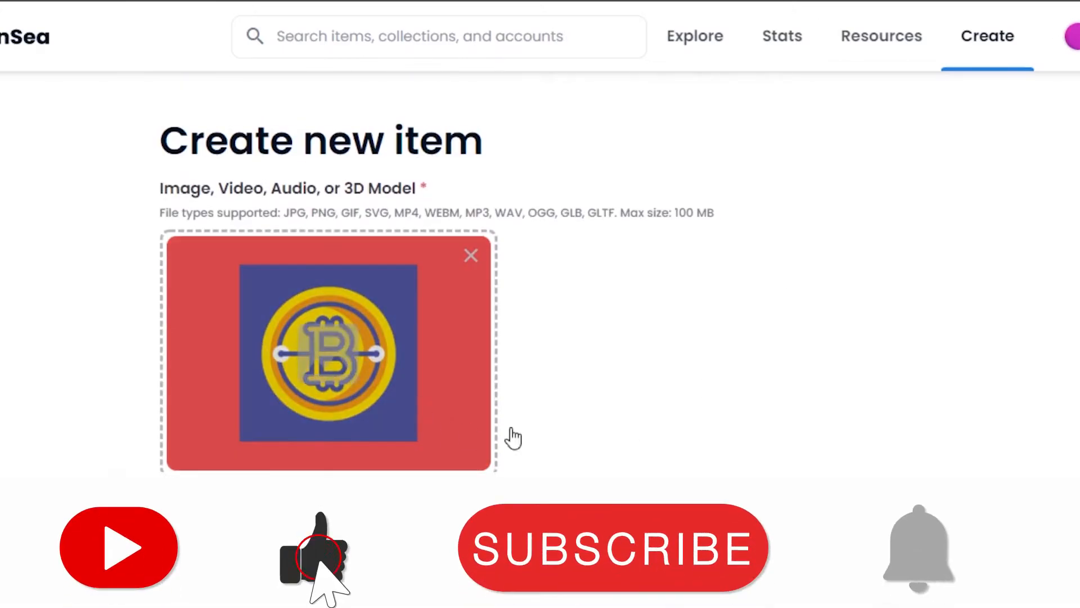
scroll(469, 437, down, 10)
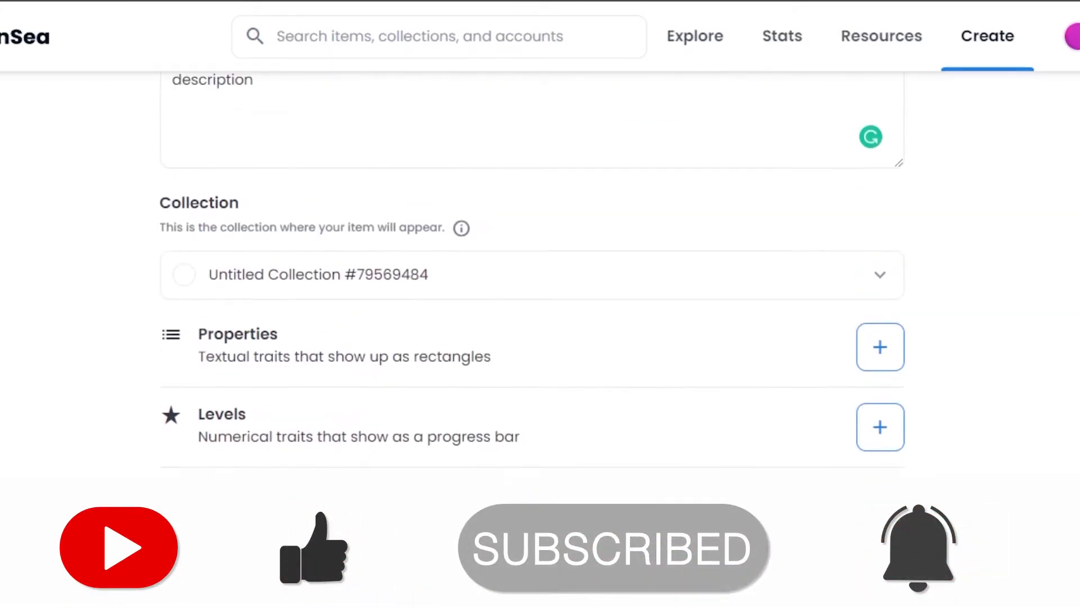
scroll(651, 214, down, 1)
click(622, 208)
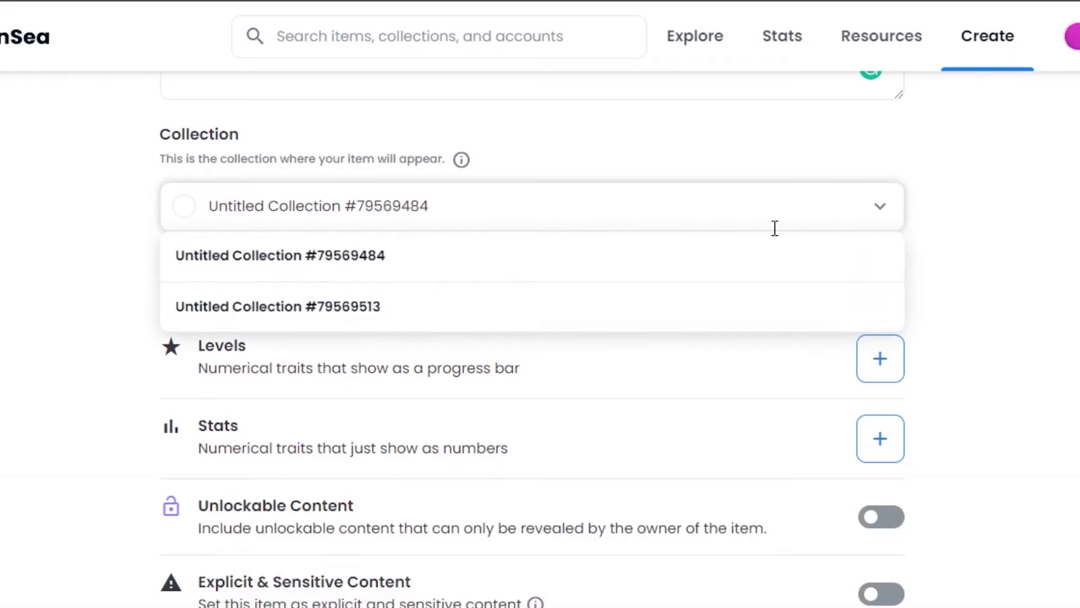
click(571, 307)
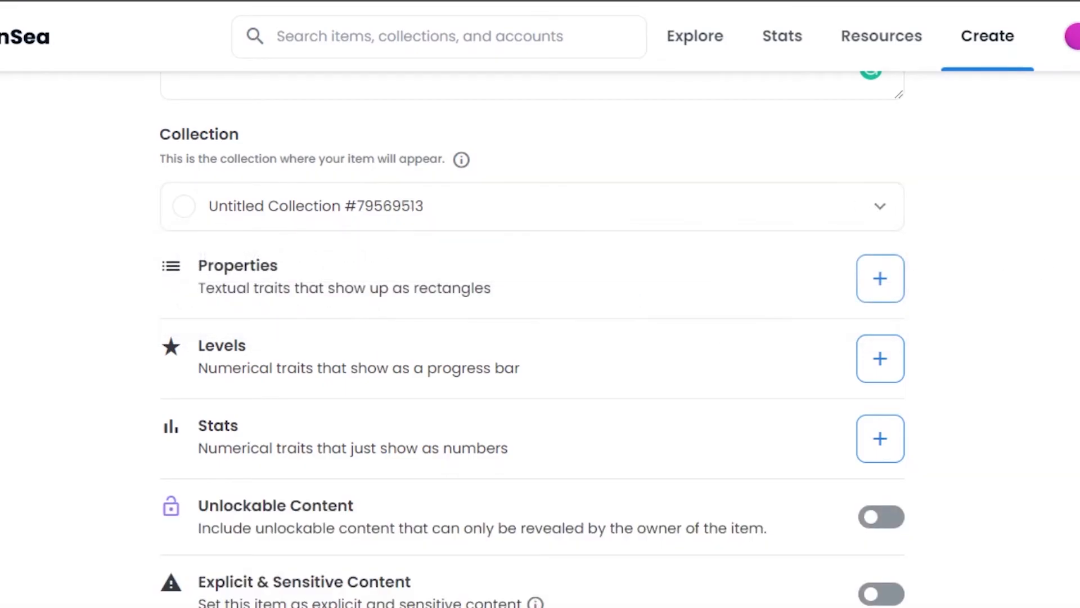
Add two properties of type Color to the item, named Red and Blue, and save them.
scroll(241, 127, down, 2)
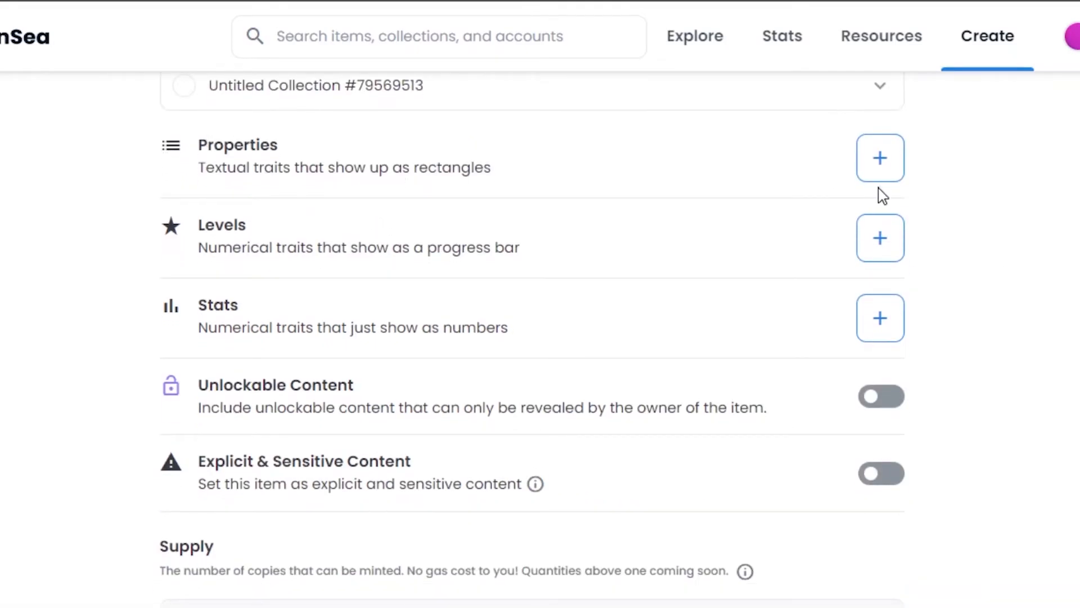
click(880, 158)
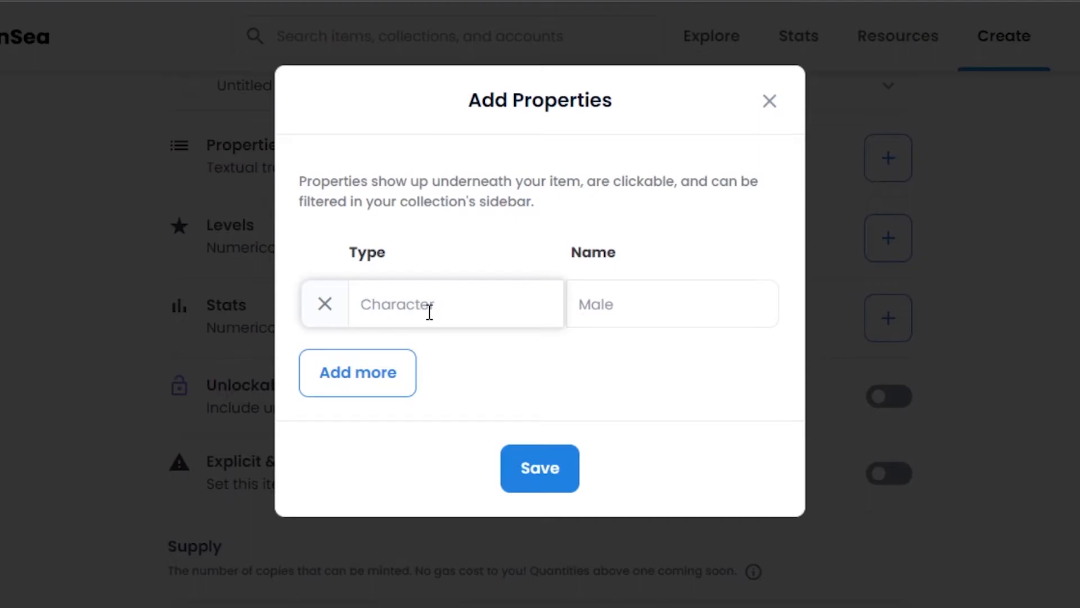
text(co)
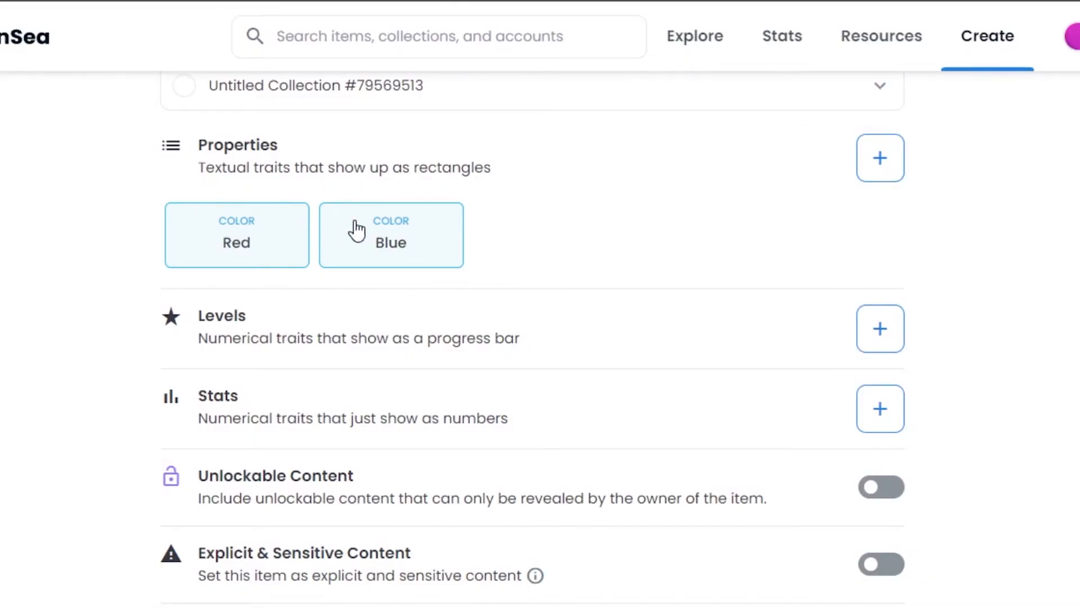
Add a level named "speed" with a value of 2 of 6 to the item and save it.
scroll(533, 338, down, 2)
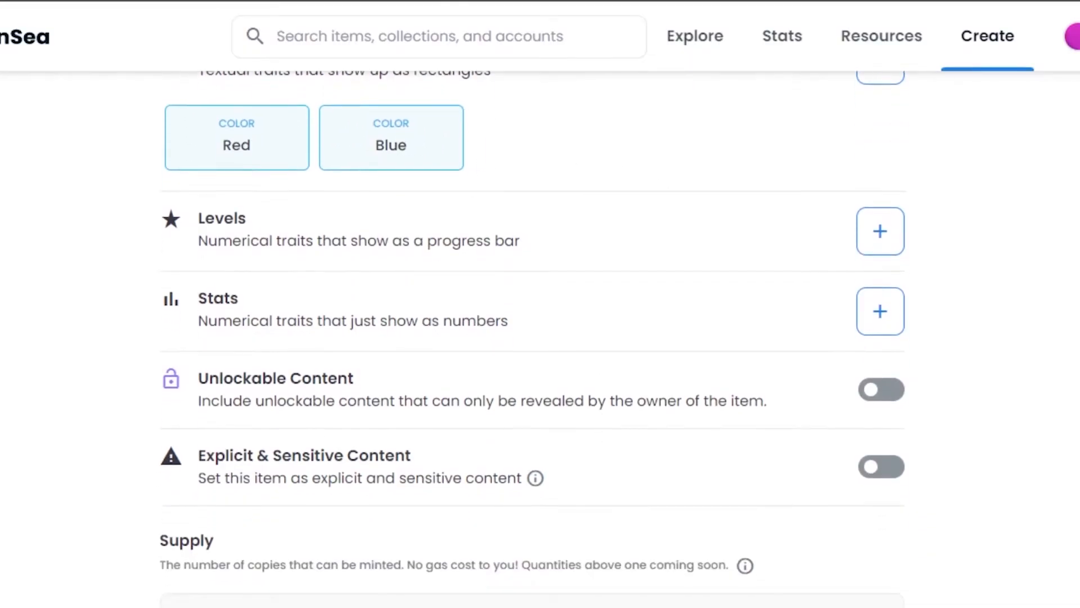
click(878, 230)
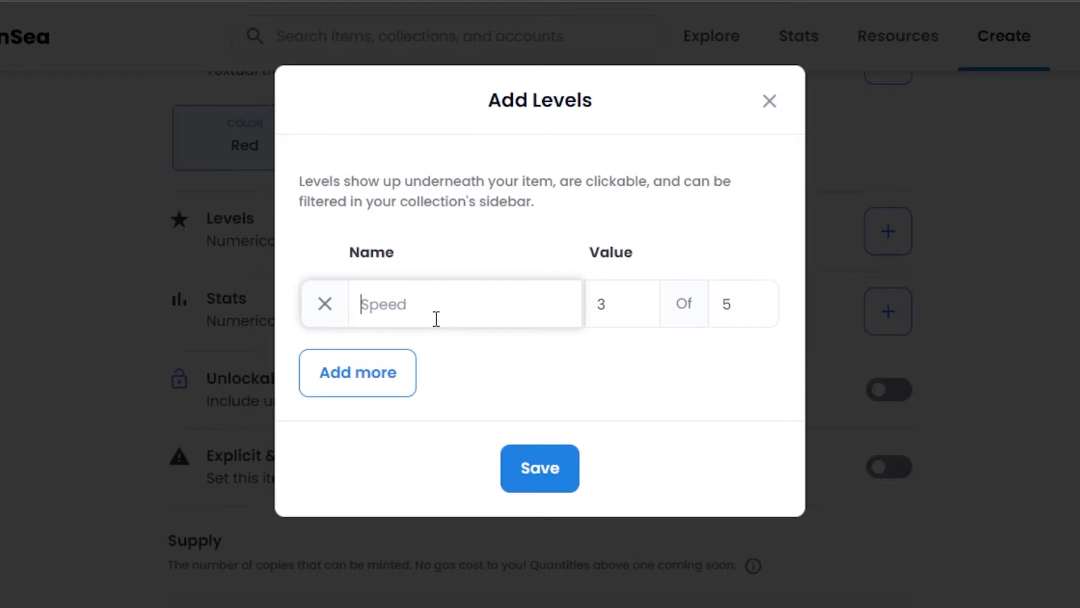
text(speed)
click(640, 305)
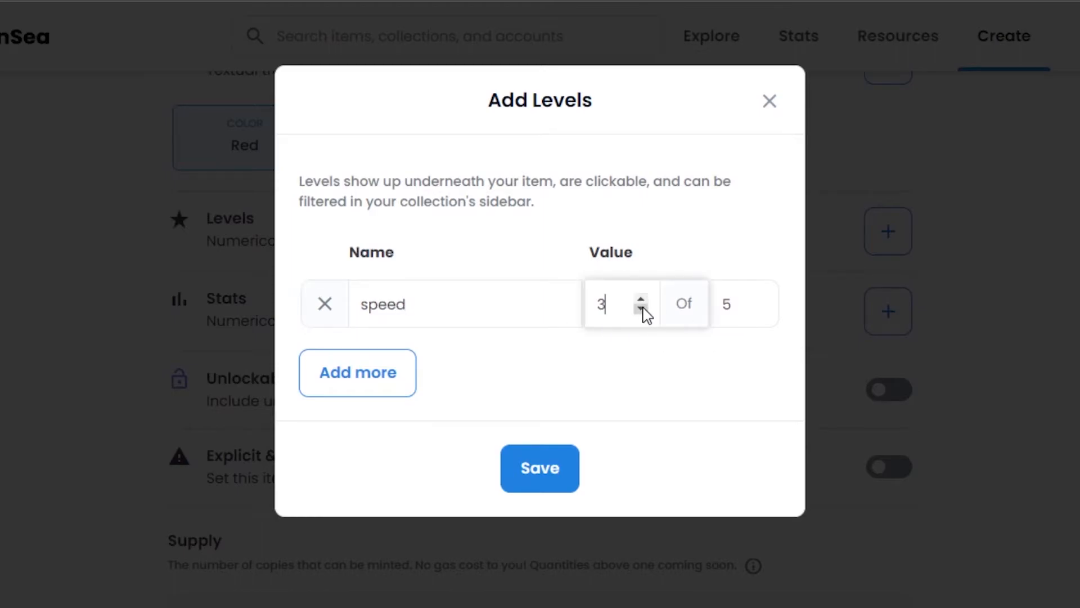
click(760, 299)
click(562, 470)
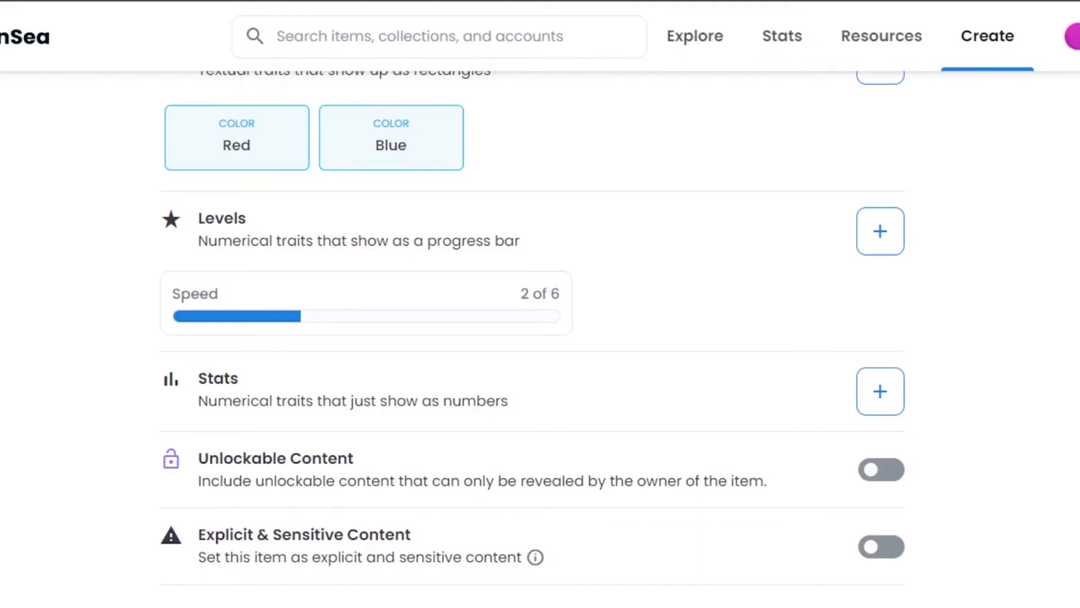
Turn on unlockable content for the item and look over its content field and the surrounding trait sections.
scroll(754, 278, down, 5)
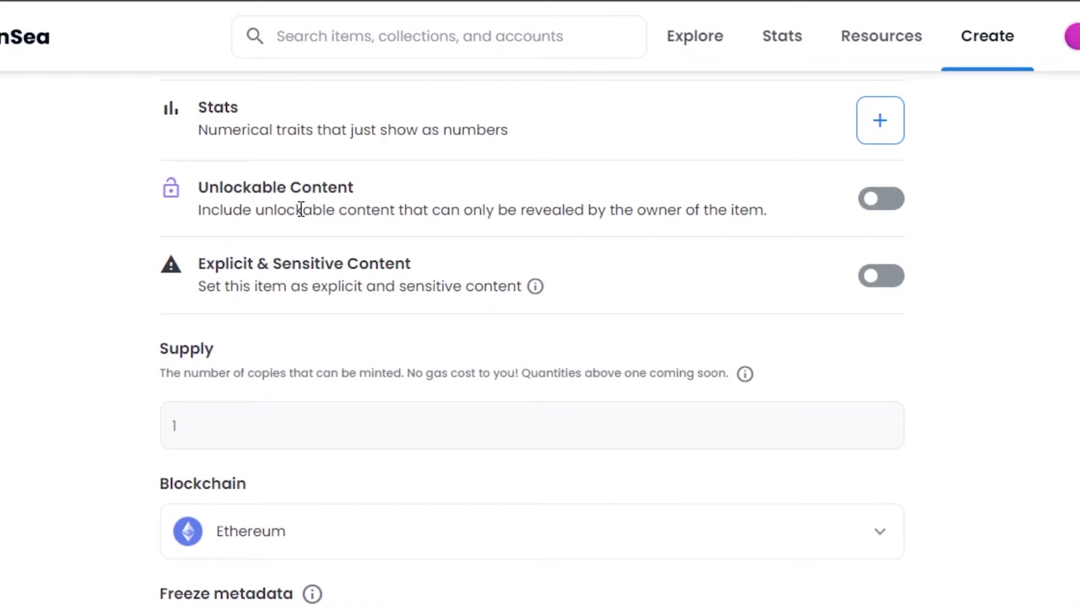
click(893, 202)
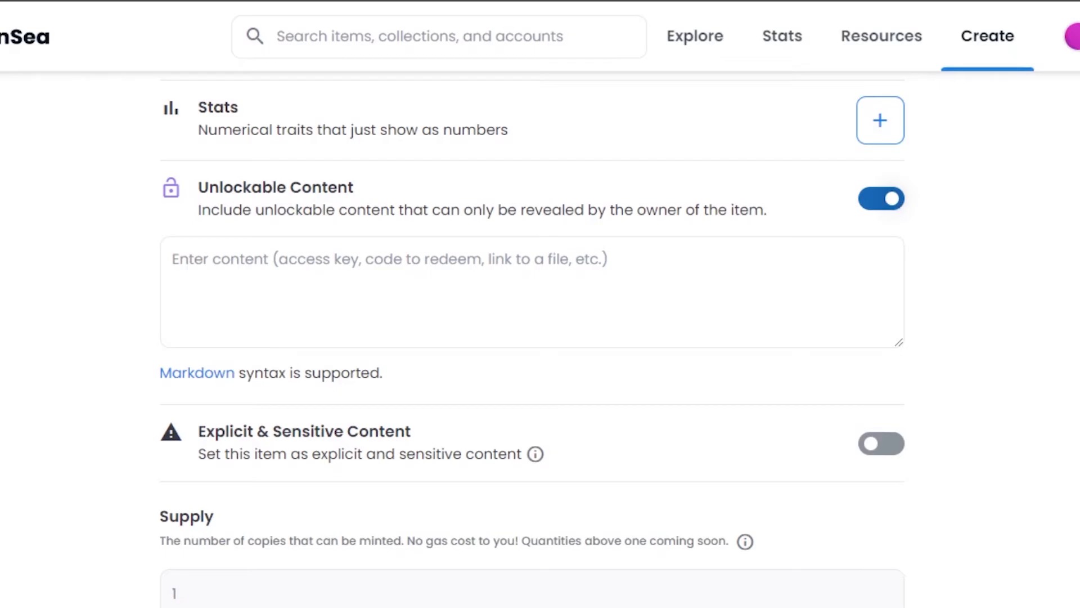
scroll(533, 338, down, 5)
scroll(532, 338, up, 10)
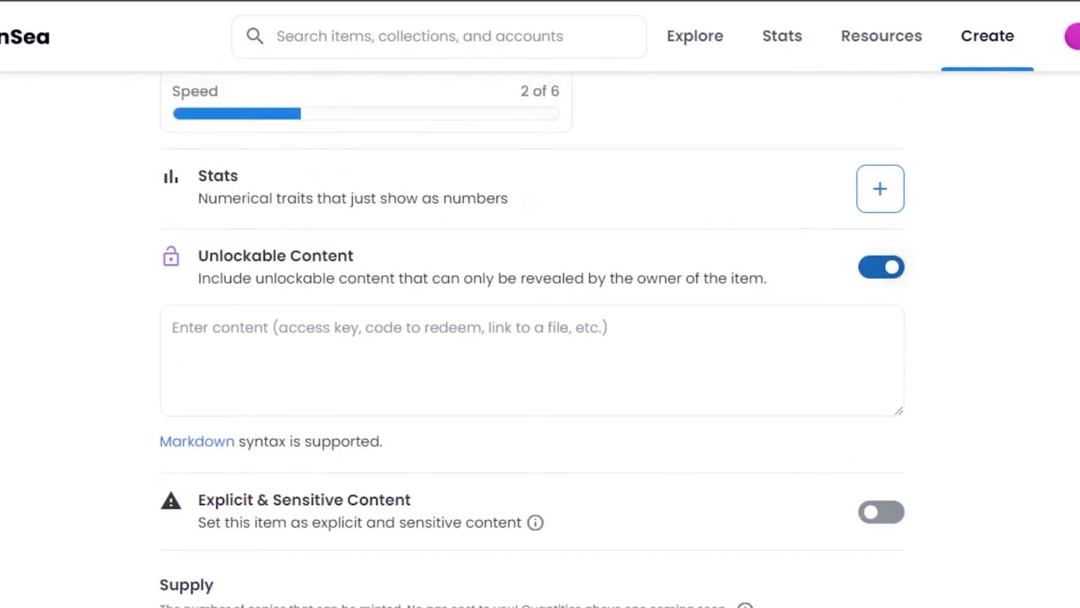
scroll(533, 337, down, 2)
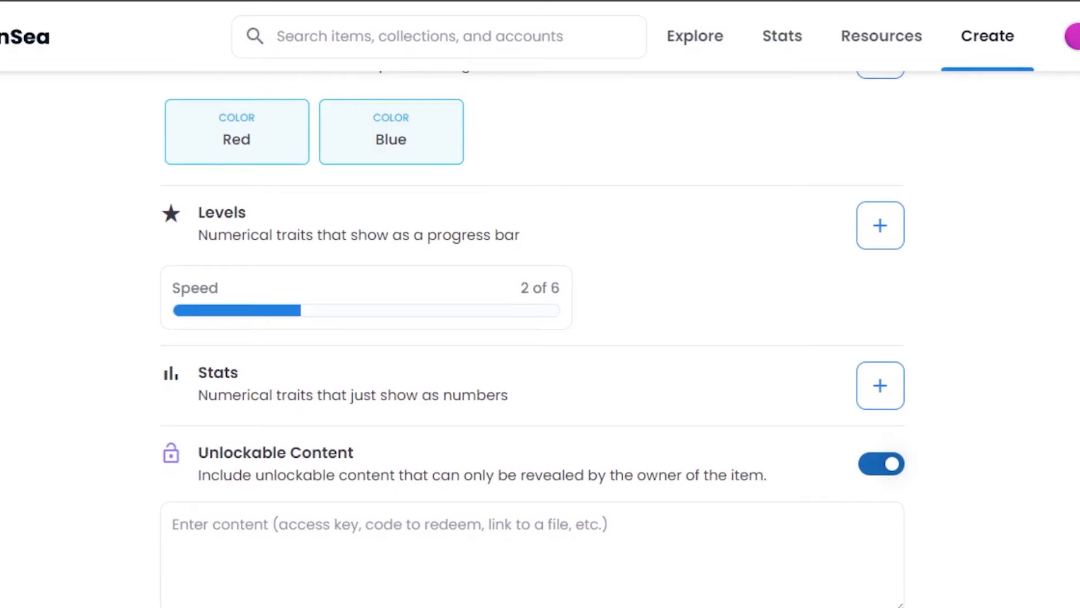
scroll(532, 338, down, 2)
scroll(533, 338, up, 5)
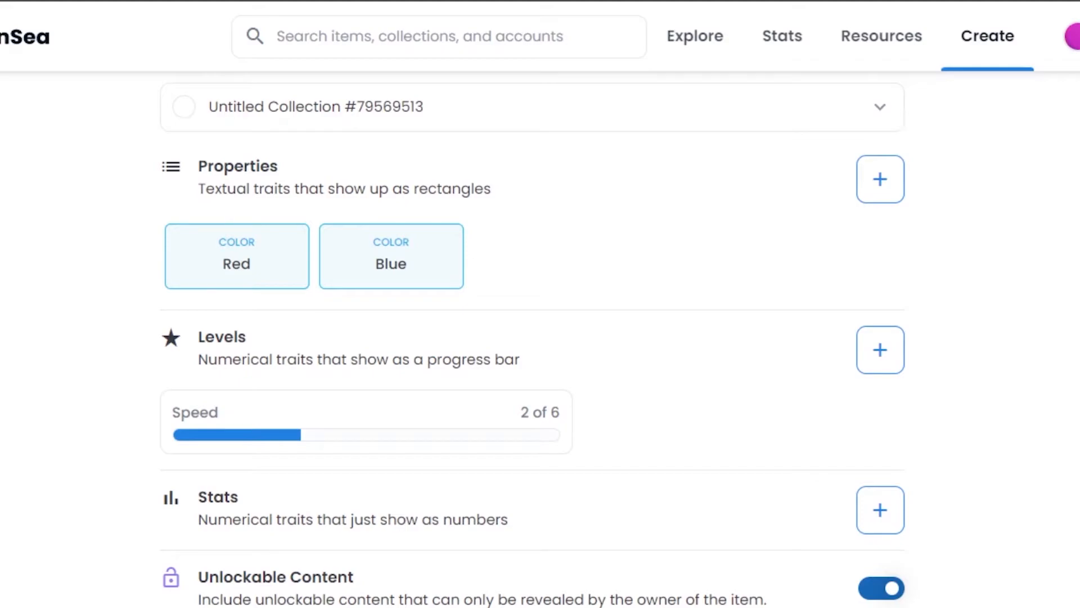
scroll(484, 462, down, 3)
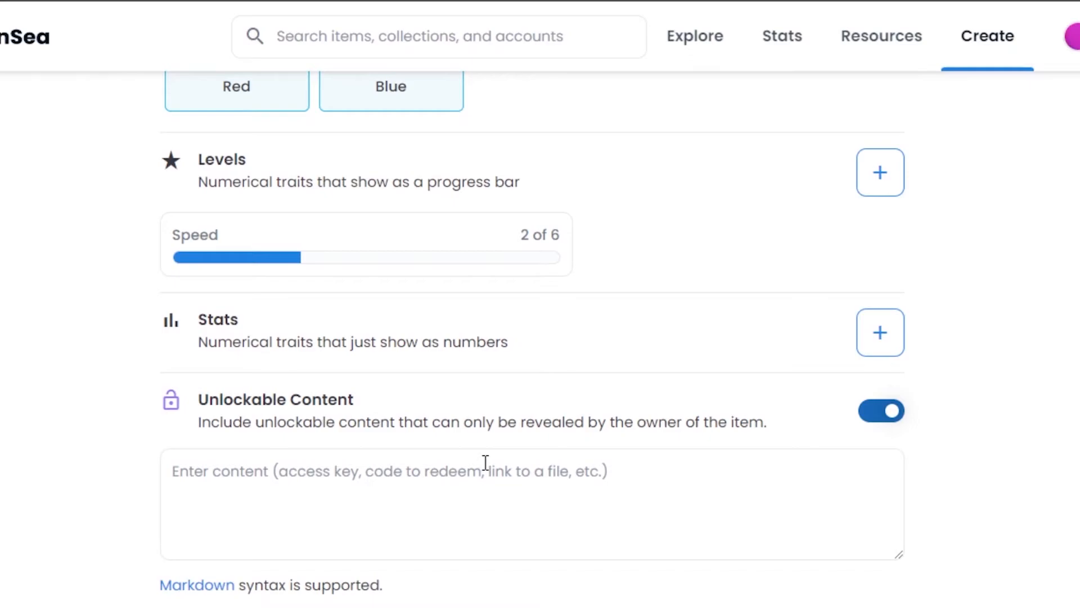
scroll(661, 396, down, 2)
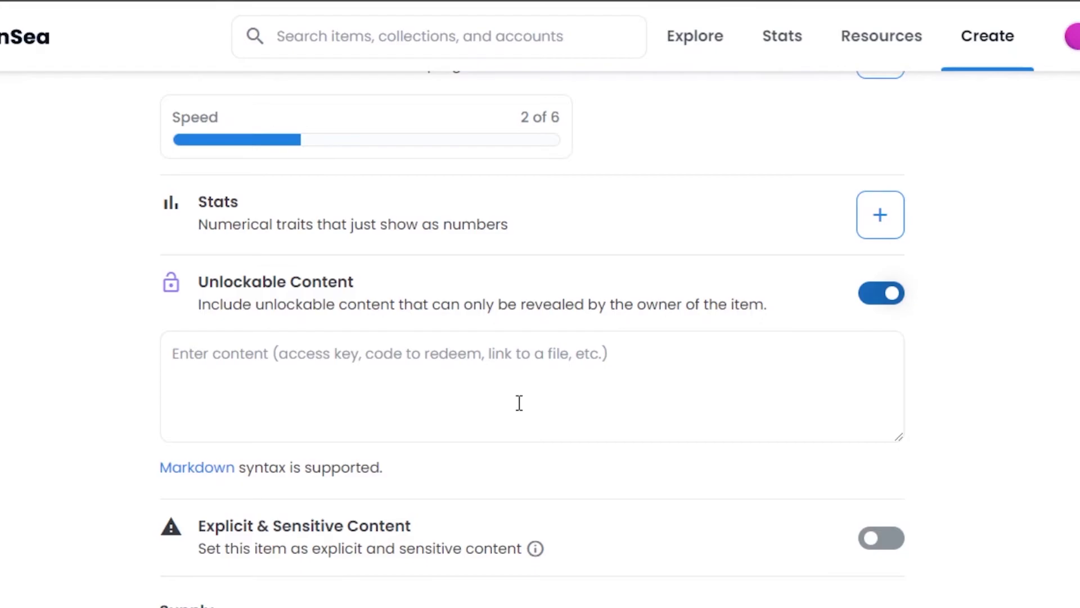
scroll(519, 403, down, 6)
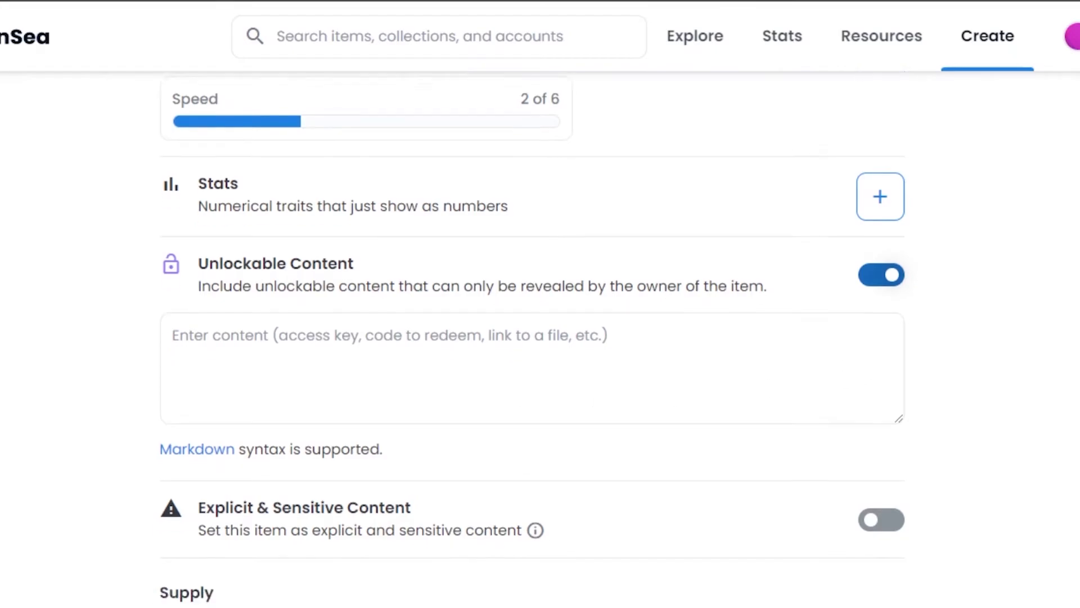
scroll(532, 338, up, 6)
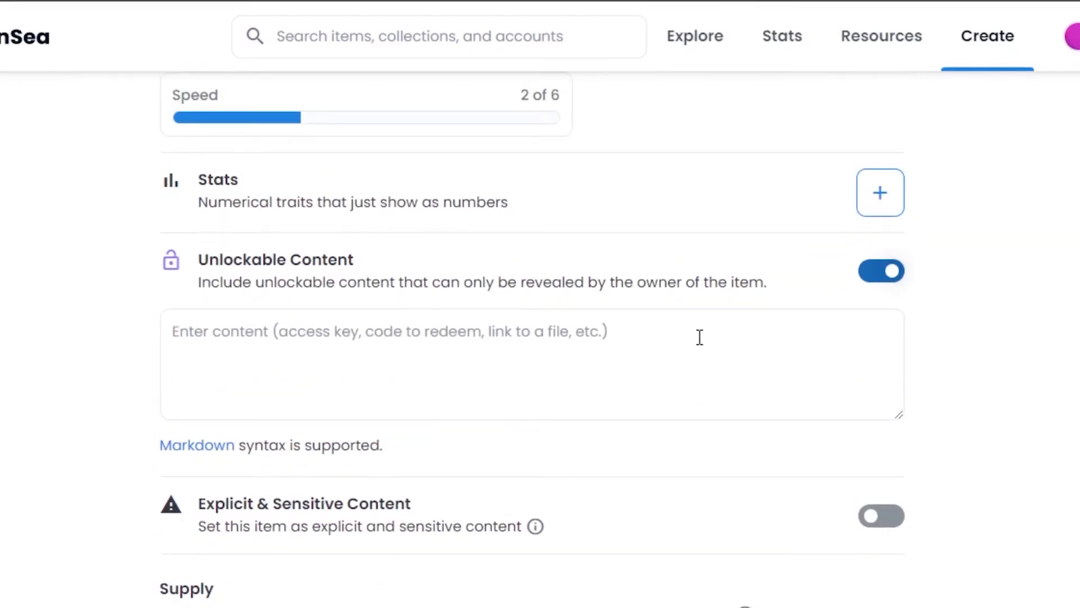
Turn off the item's unlockable content option.
click(891, 276)
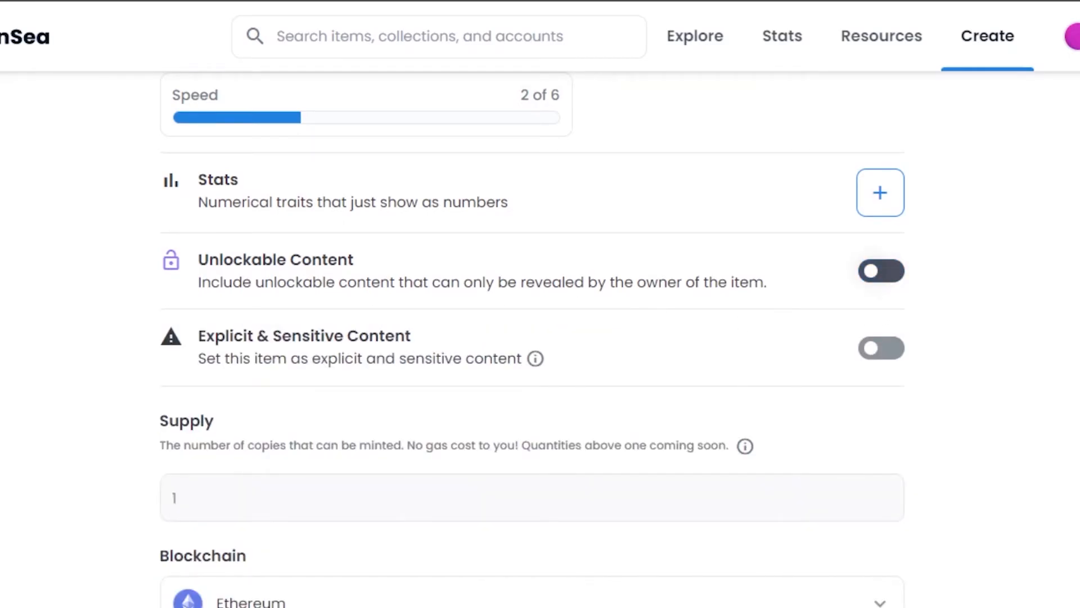
scroll(532, 337, up, 10)
scroll(532, 338, down, 7)
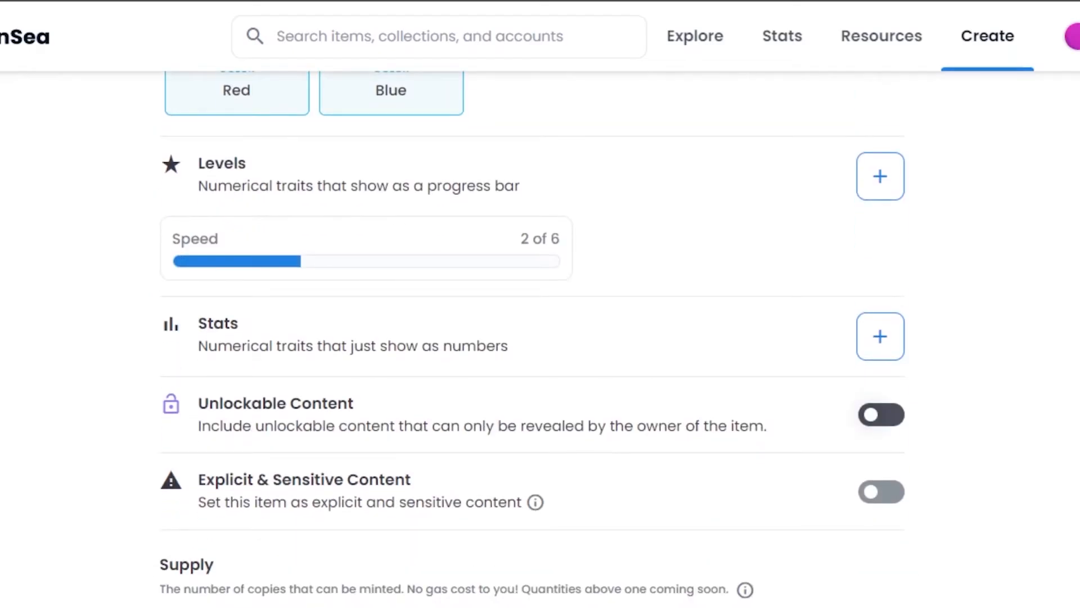
Set the item's blockchain to Polygon.
scroll(532, 337, down, 4)
scroll(532, 338, down, 5)
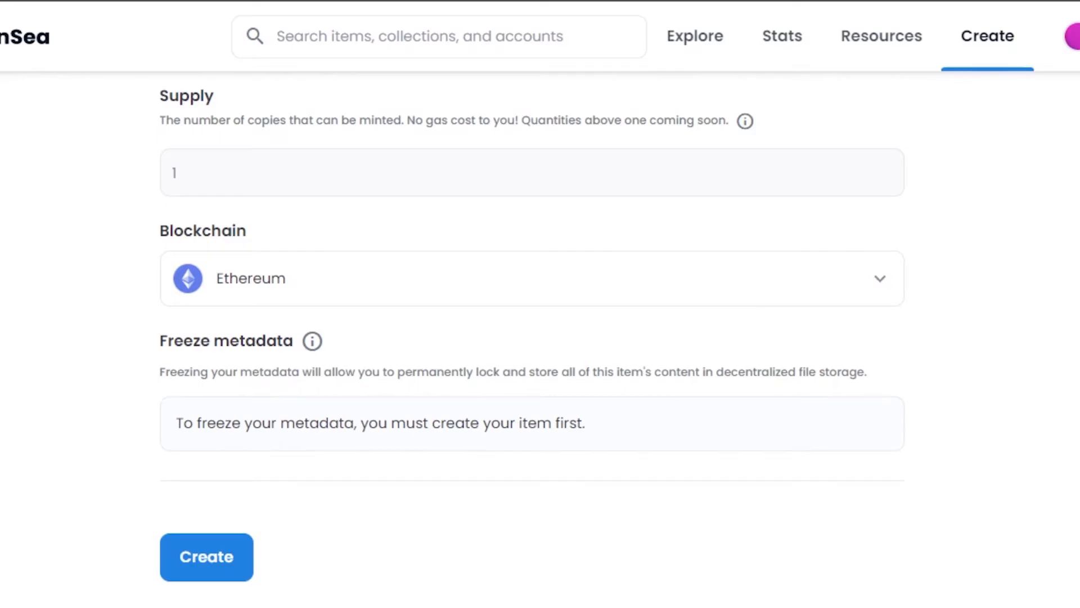
scroll(531, 338, up, 3)
scroll(532, 338, down, 3)
click(872, 291)
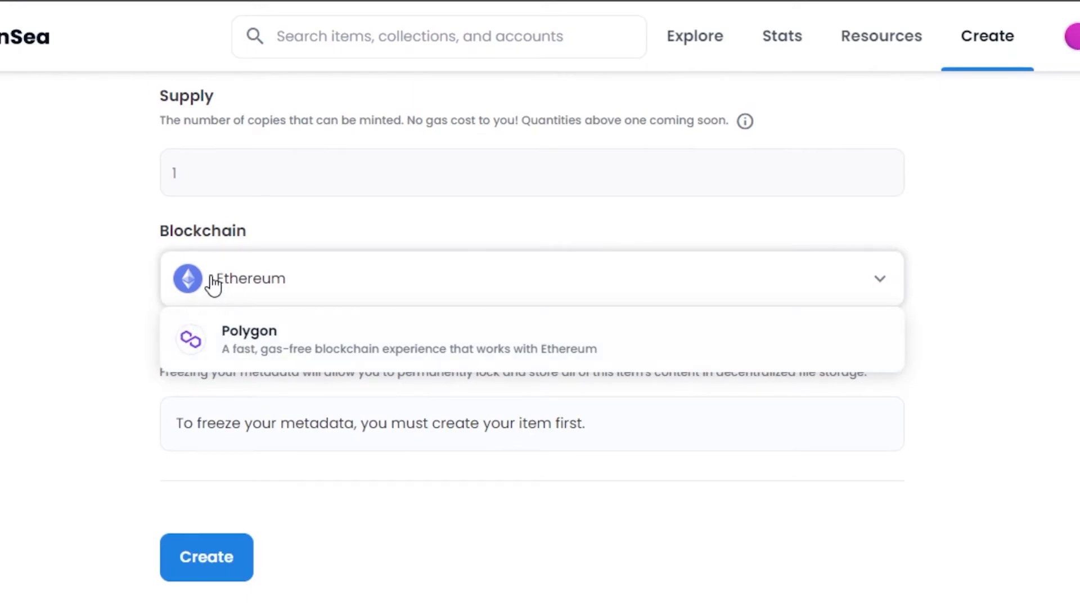
click(240, 348)
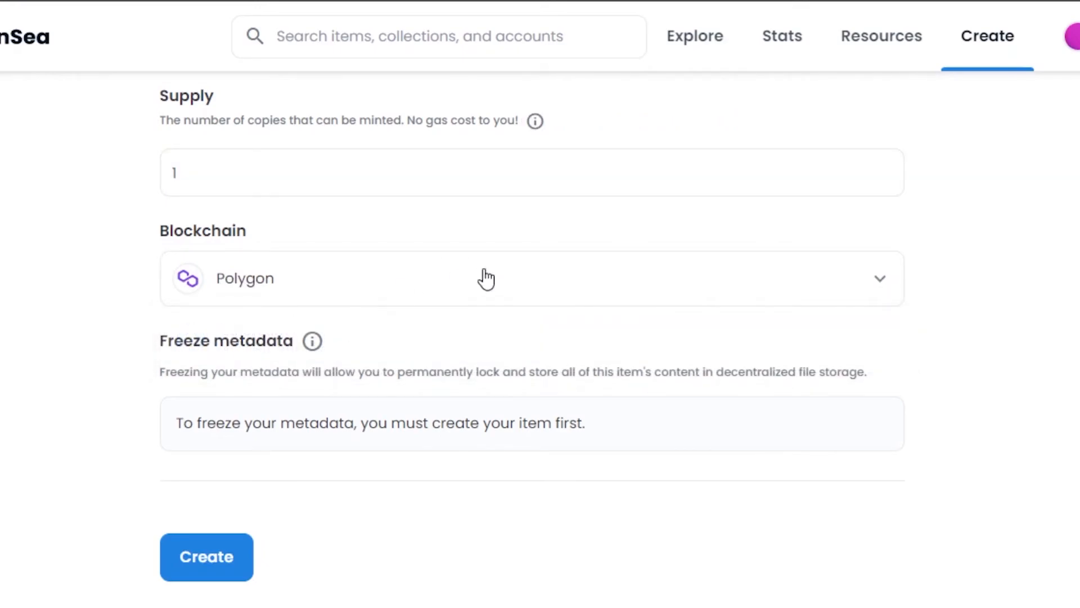
Examine the available blockchain choices and recheck the item's properties, levels, stats, content options and supply.
click(825, 290)
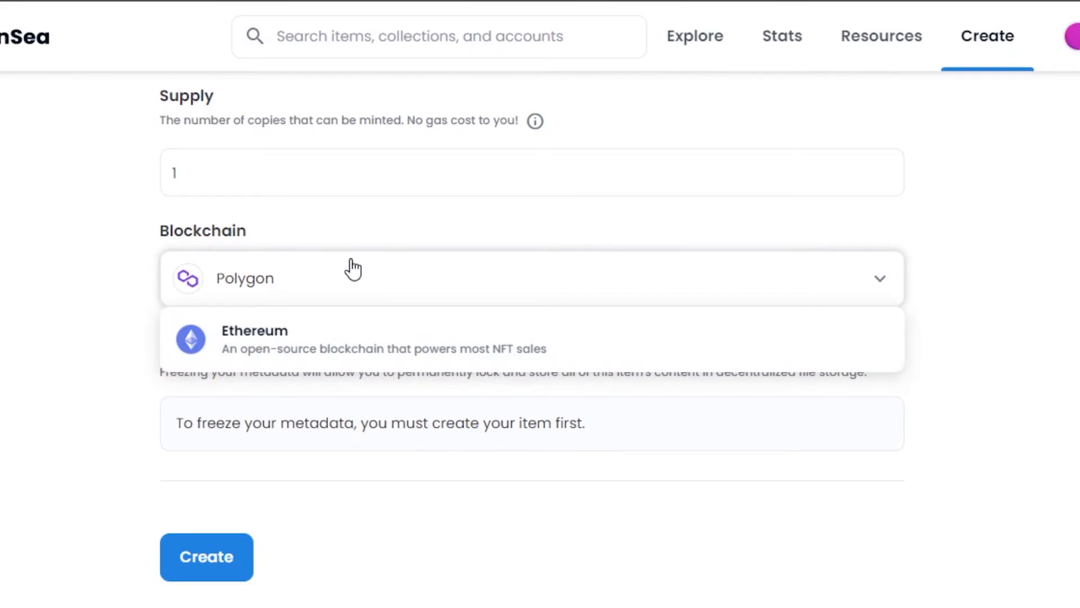
click(890, 475)
click(868, 272)
click(1062, 281)
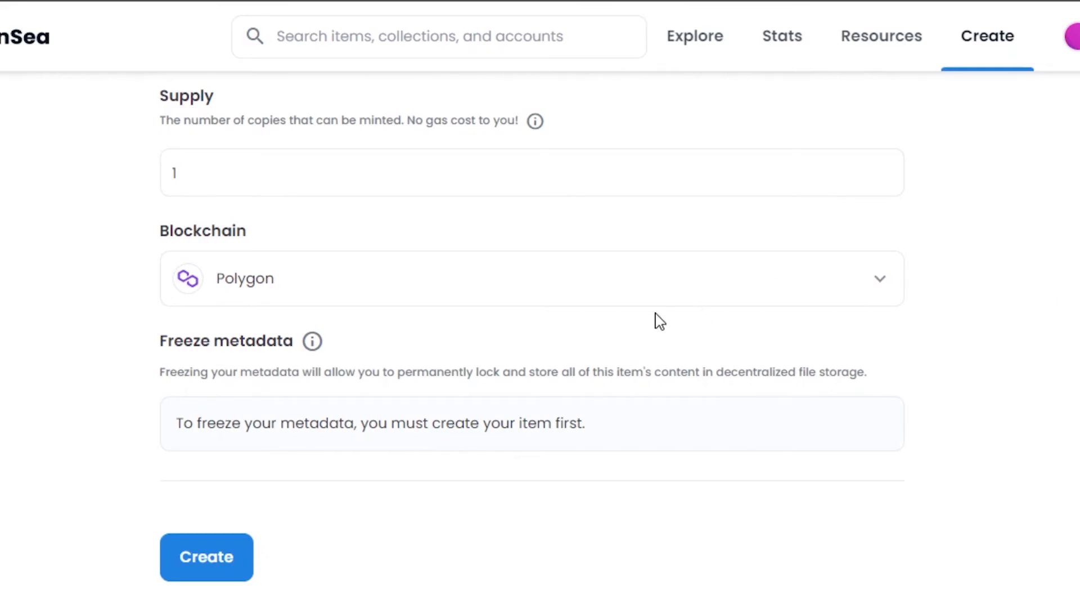
scroll(660, 320, up, 20)
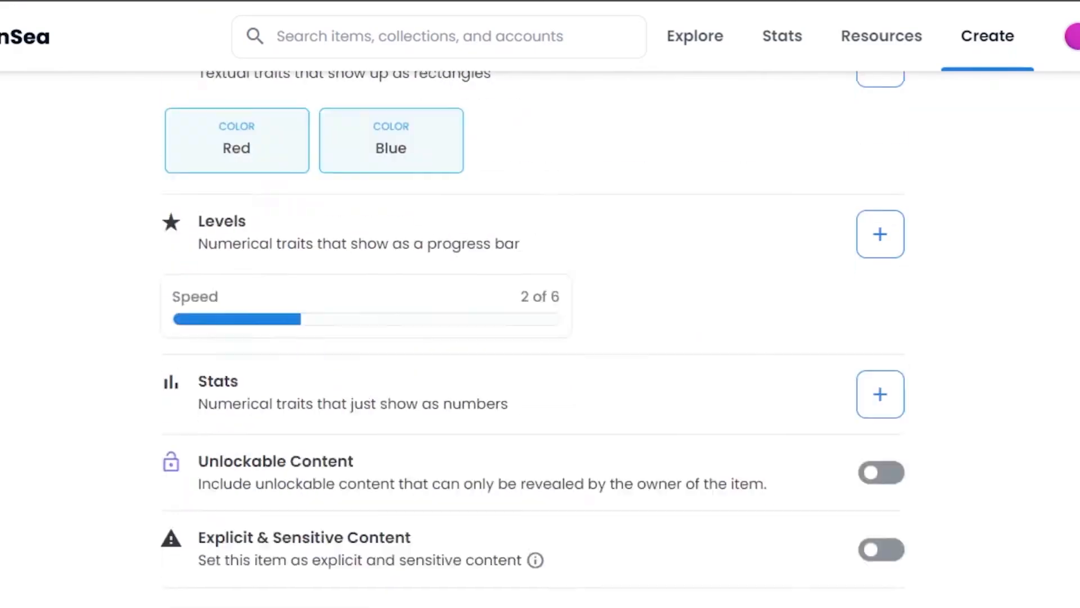
scroll(532, 335, down, 15)
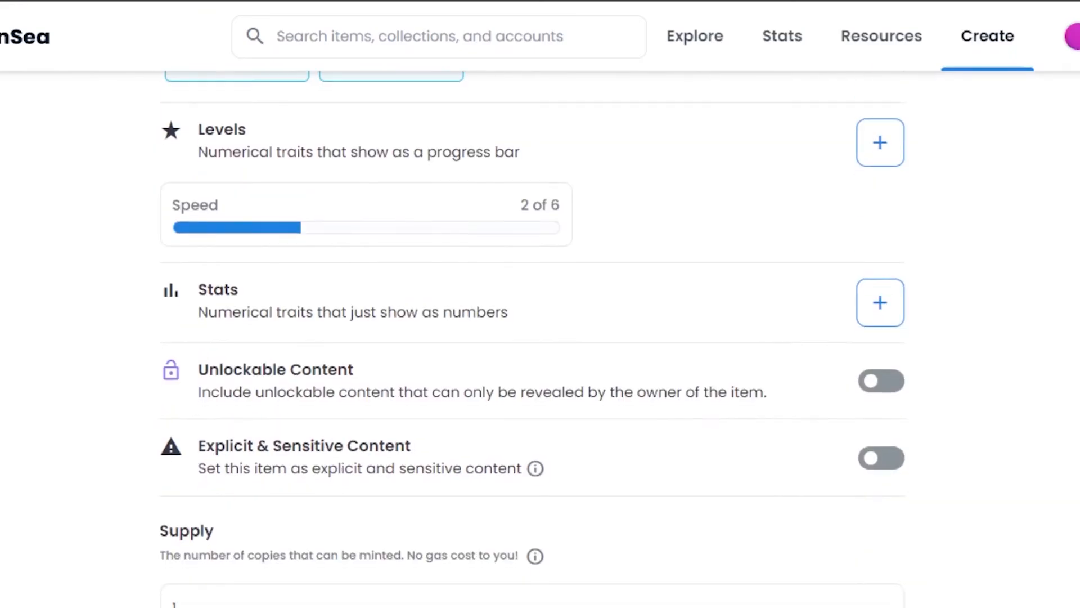
scroll(846, 449, down, 3)
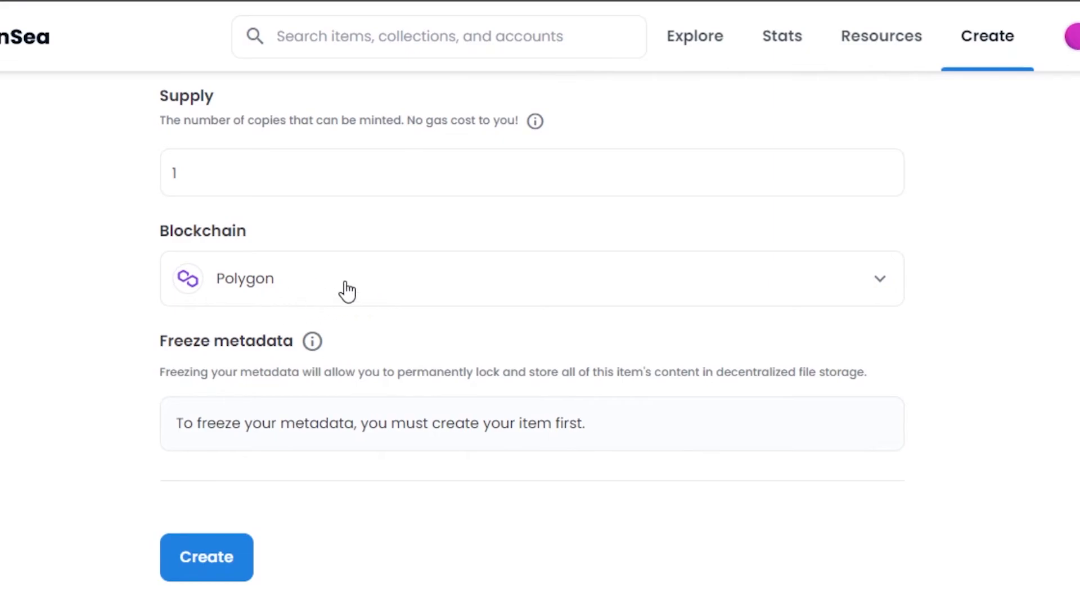
click(396, 288)
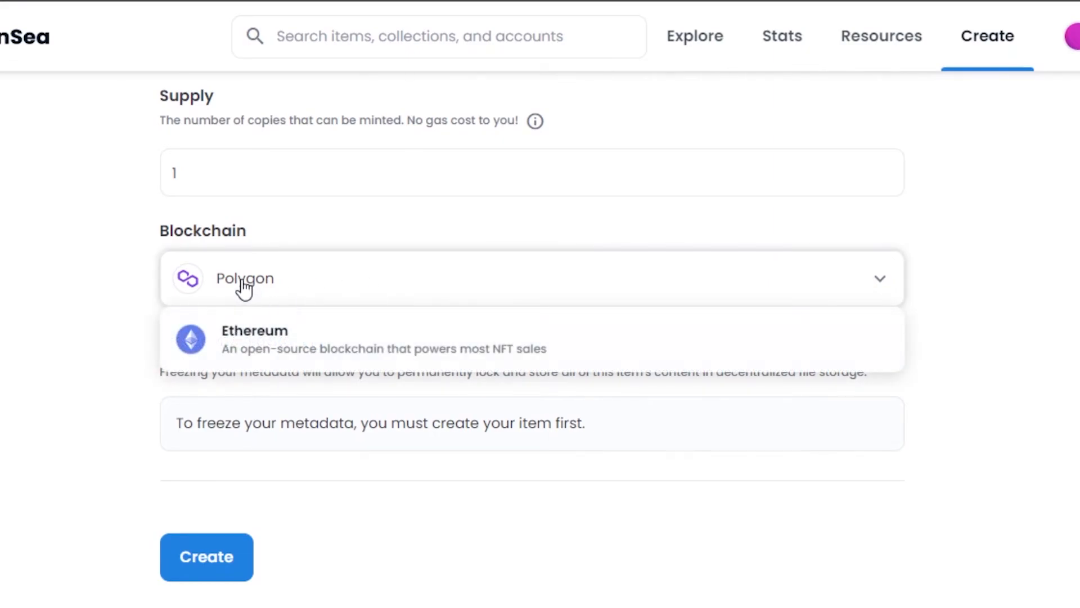
click(240, 284)
click(243, 293)
click(273, 288)
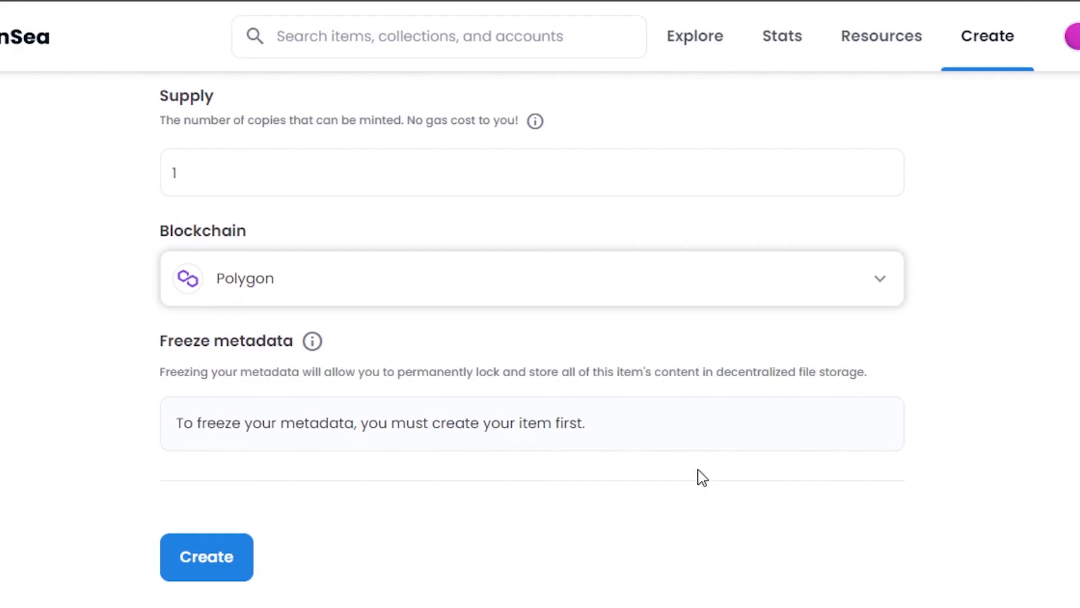
Give the completed item form a last check and create the NFT item.
scroll(533, 338, up, 7)
scroll(533, 338, down, 7)
scroll(532, 338, up, 13)
scroll(532, 338, down, 11)
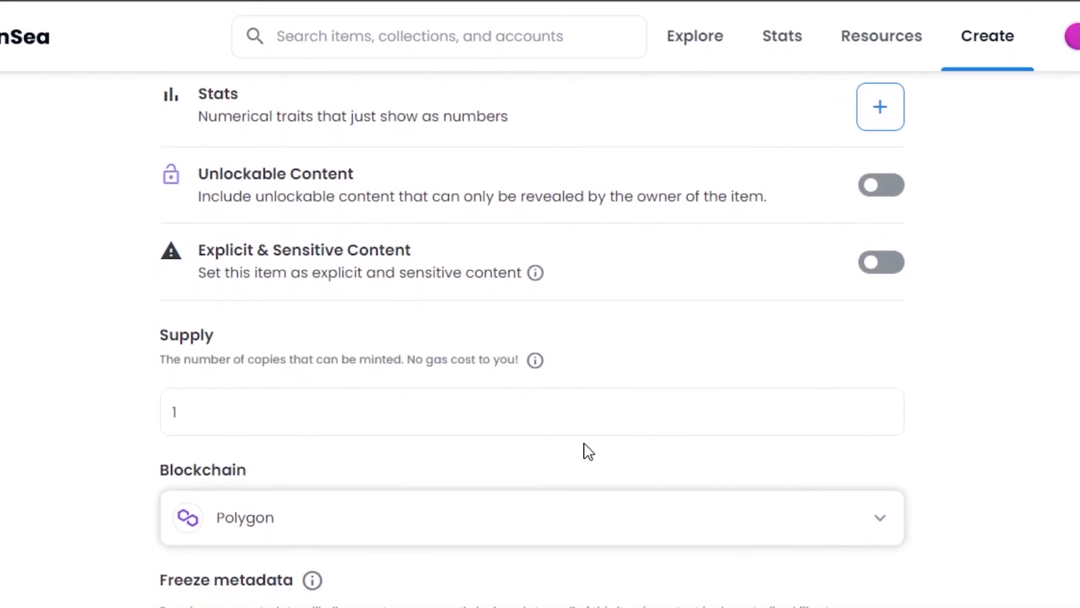
scroll(446, 557, down, 5)
click(198, 566)
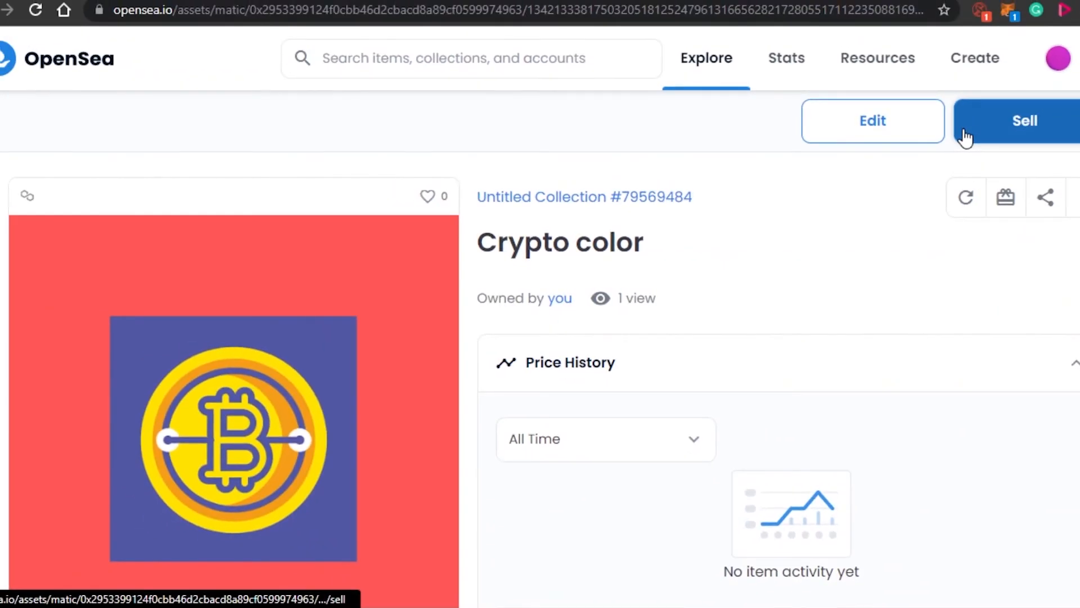
Examine the Crypto color item page, including its price history, listings, offers, description, item activity and related collection items.
click(966, 137)
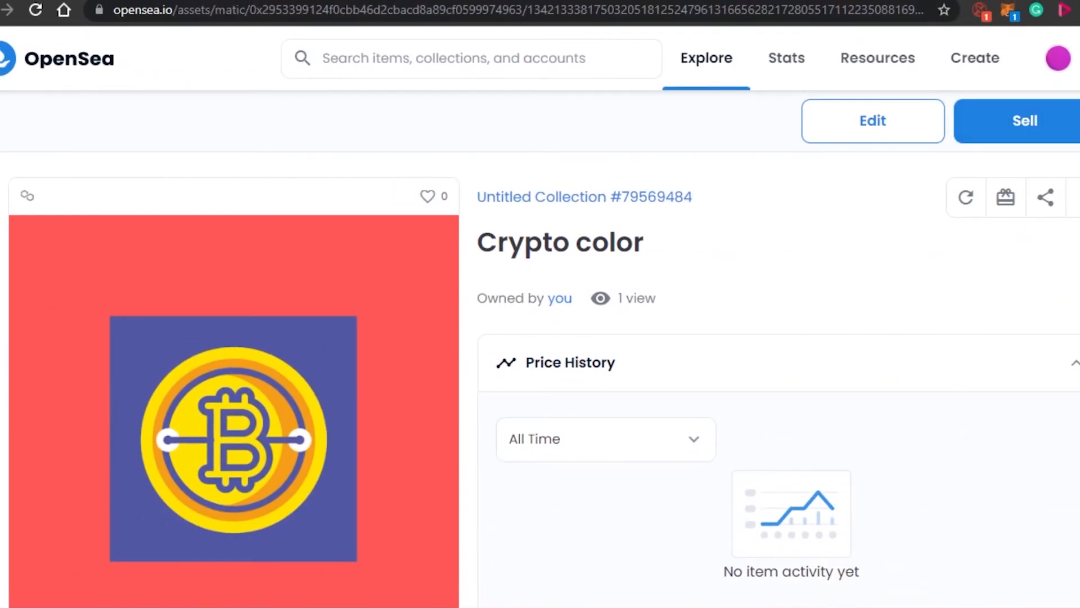
scroll(540, 379, down, 10)
scroll(540, 380, up, 10)
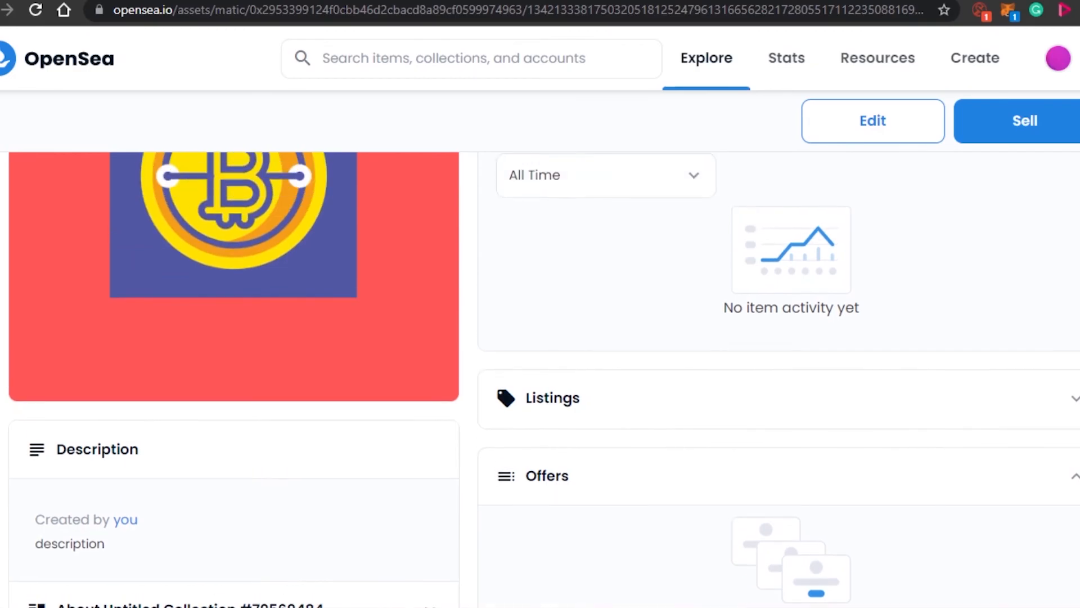
scroll(540, 380, down, 15)
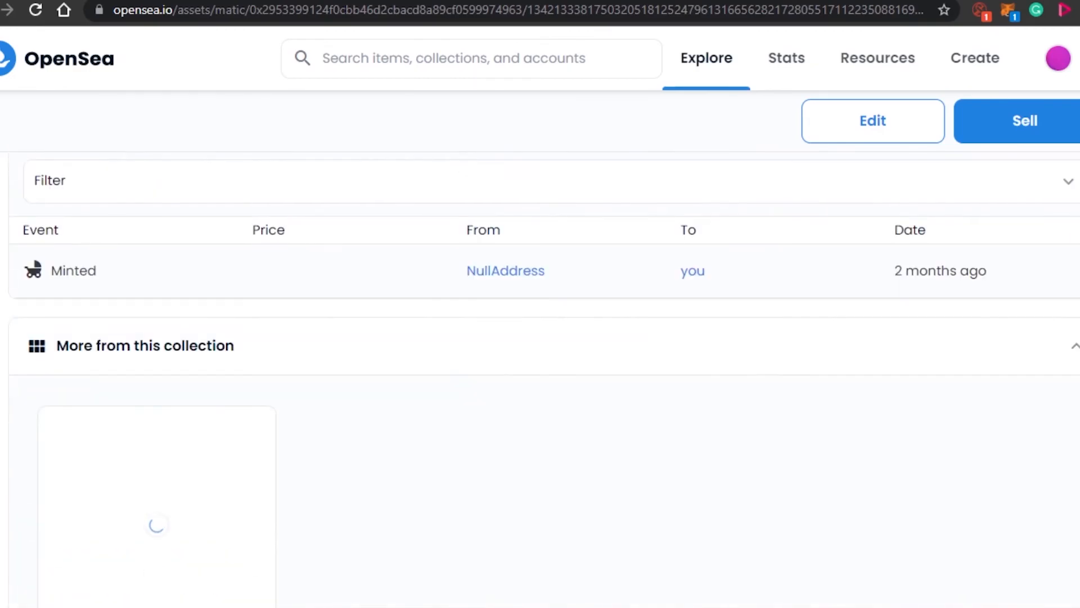
scroll(540, 380, up, 15)
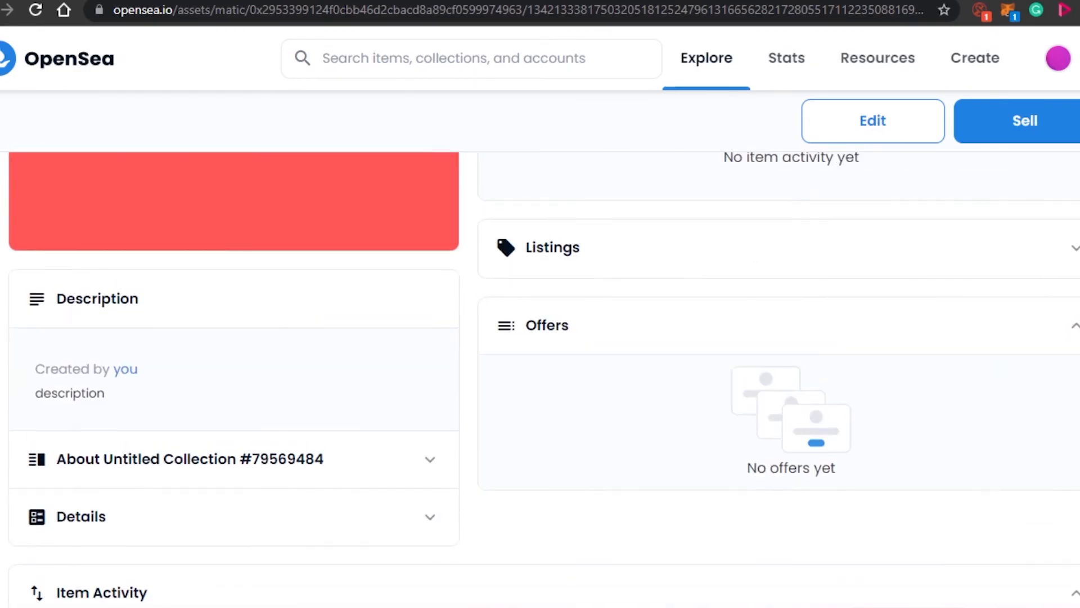
scroll(540, 380, up, 1)
scroll(540, 380, down, 10)
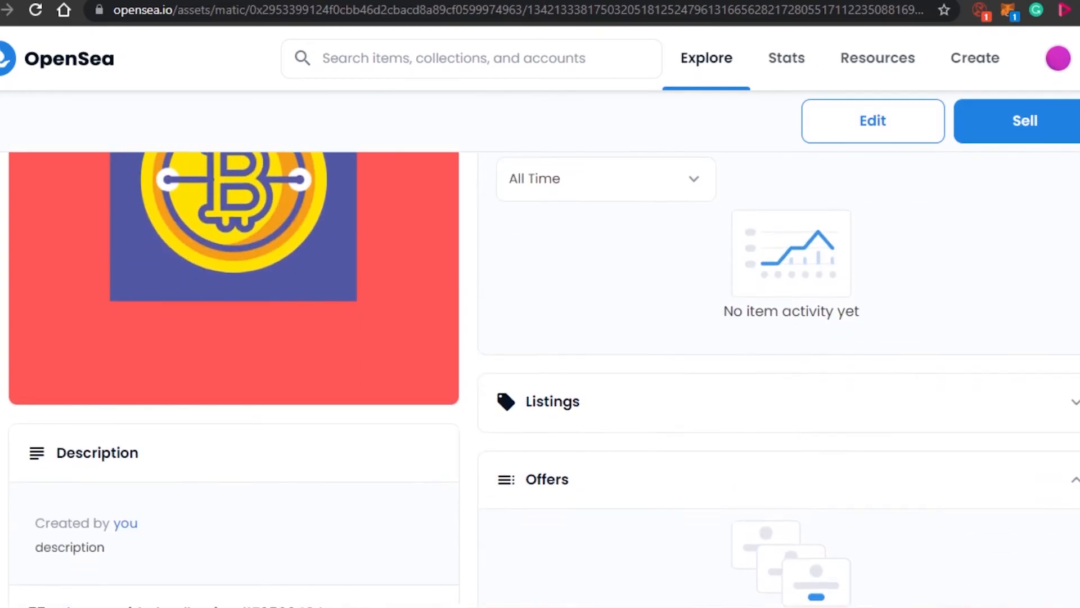
scroll(541, 380, up, 8)
scroll(1071, 79, up, 5)
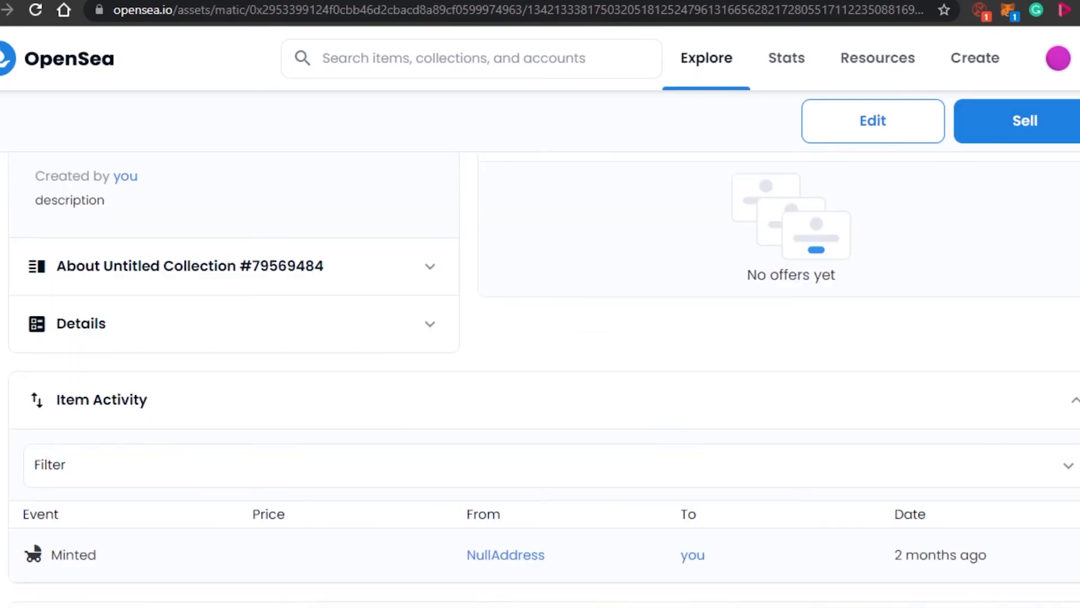
scroll(540, 360, up, 8)
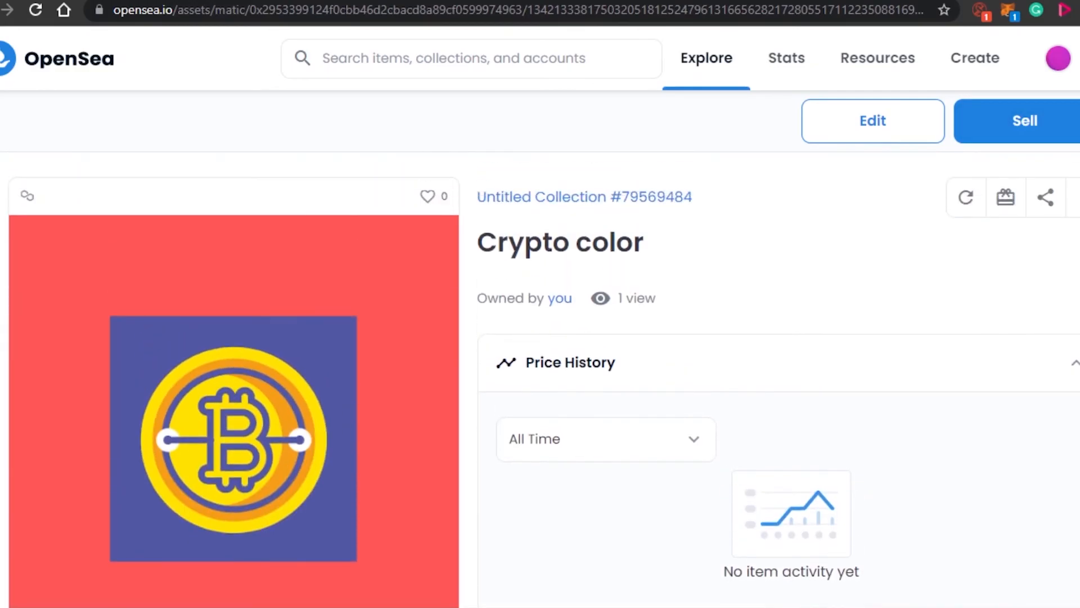
scroll(540, 379, down, 4)
scroll(540, 380, down, 20)
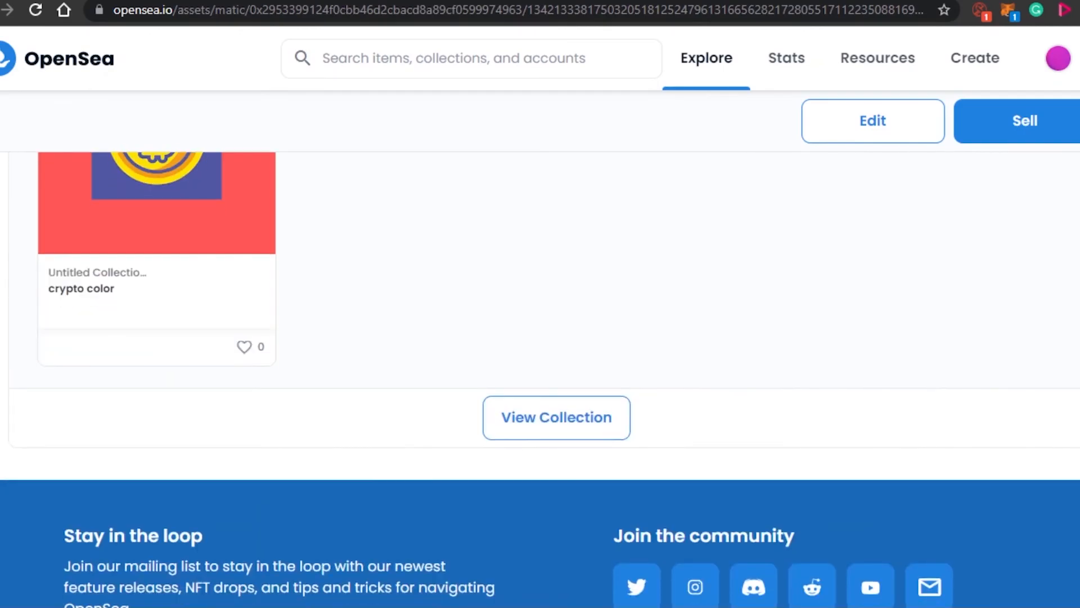
scroll(540, 380, up, 20)
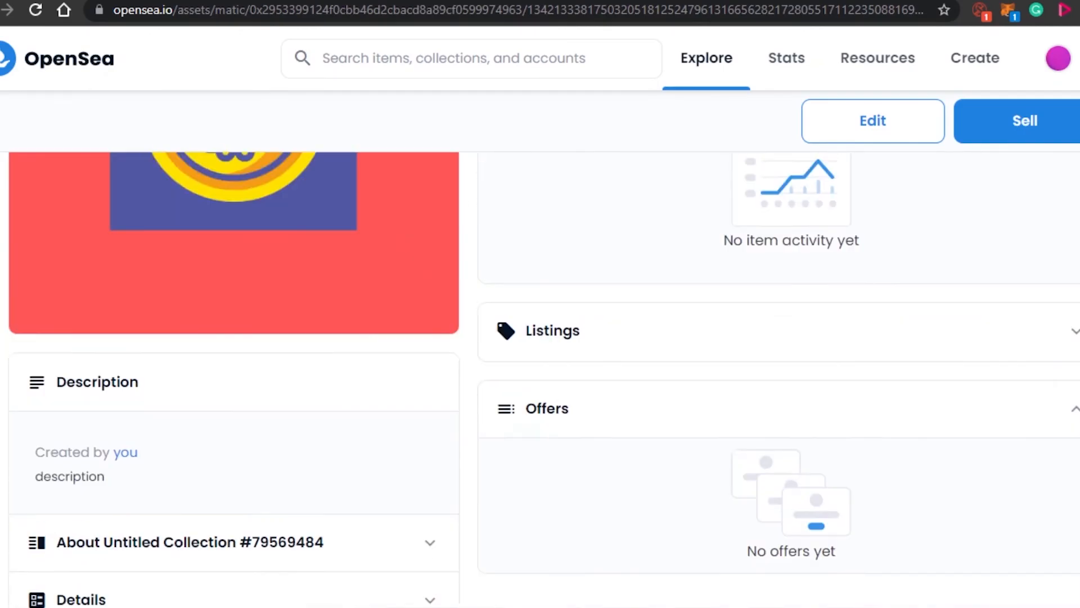
scroll(540, 380, up, 1)
scroll(540, 380, up, 2)
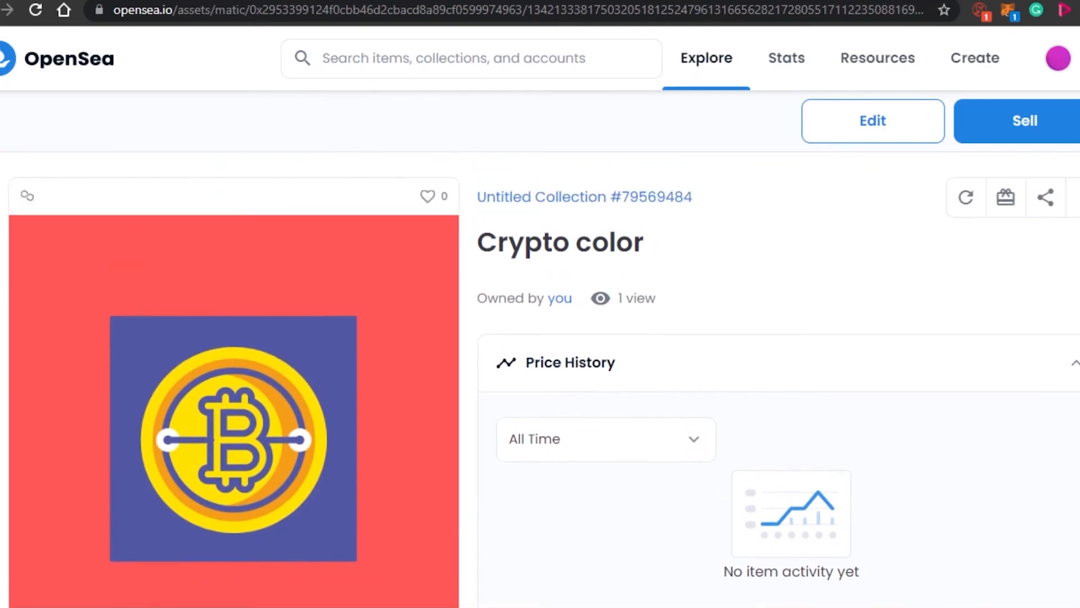
mouse_move(1048, 79)
scroll(540, 380, down, 5)
scroll(541, 380, down, 6)
scroll(540, 380, up, 7)
scroll(540, 380, down, 6)
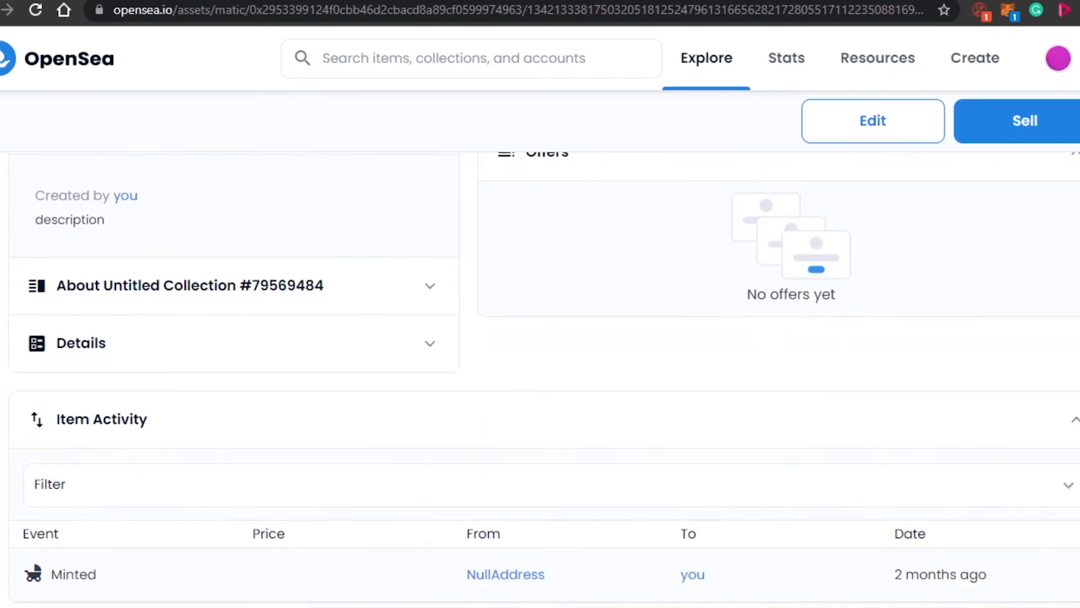
scroll(540, 380, down, 10)
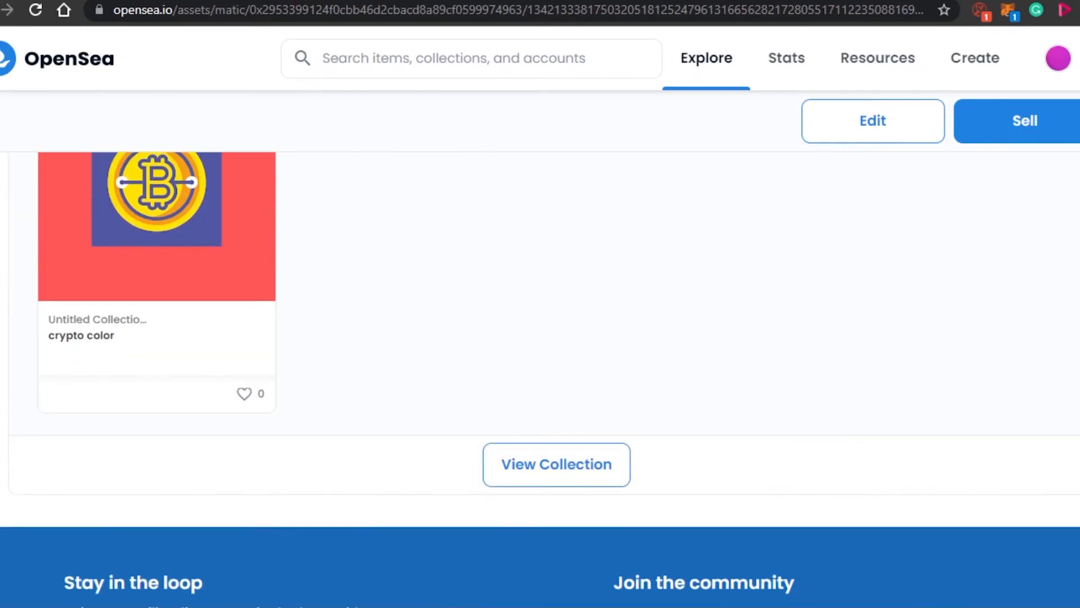
scroll(540, 380, up, 20)
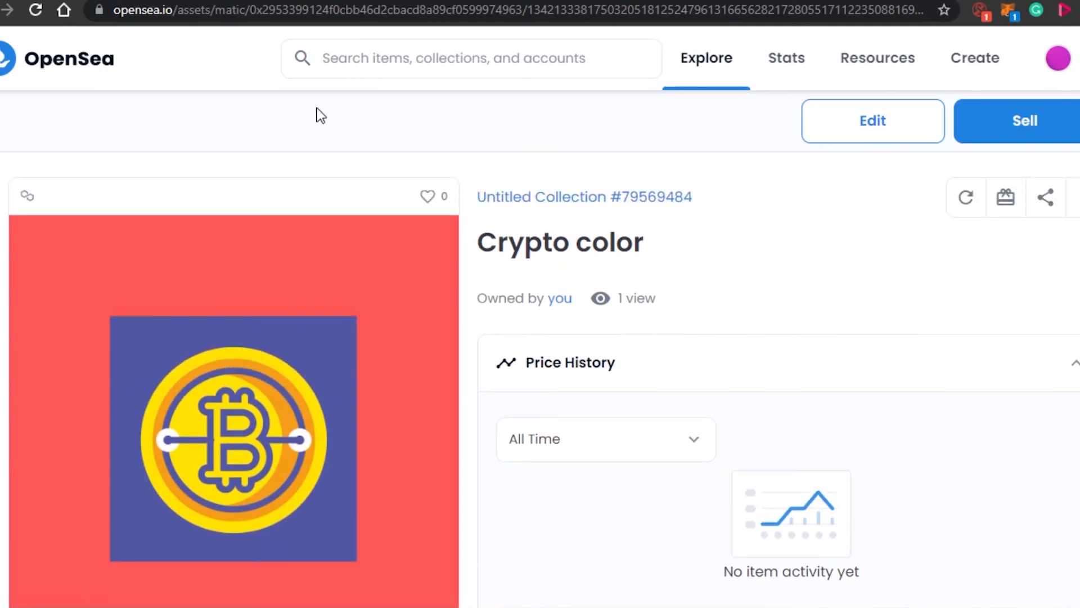
Return to the marketplace home page and look over its notable drops, top collections and trending sections.
click(4, 63)
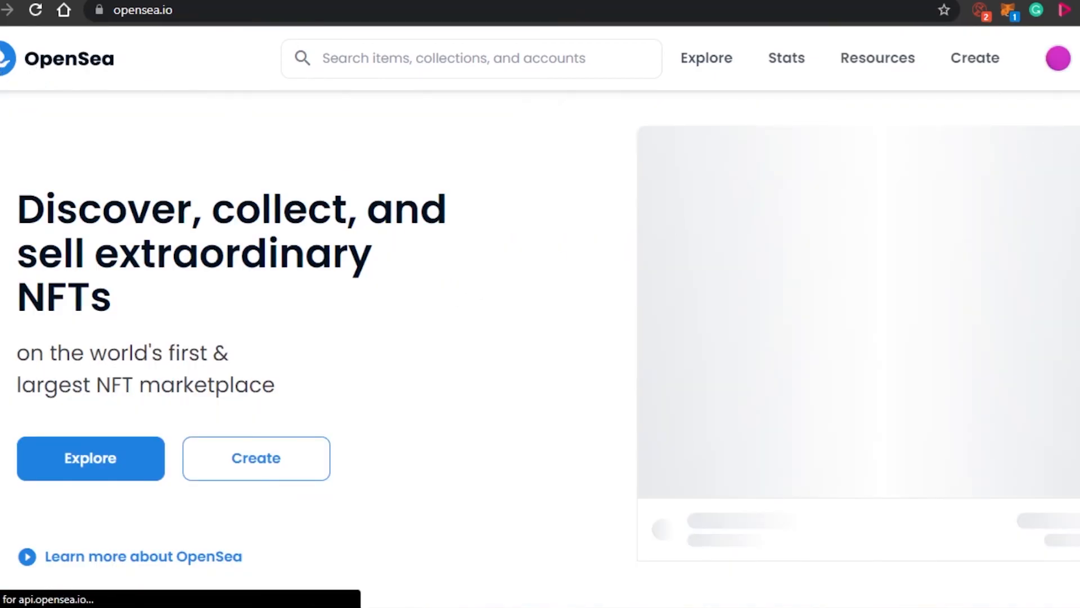
scroll(540, 338, down, 20)
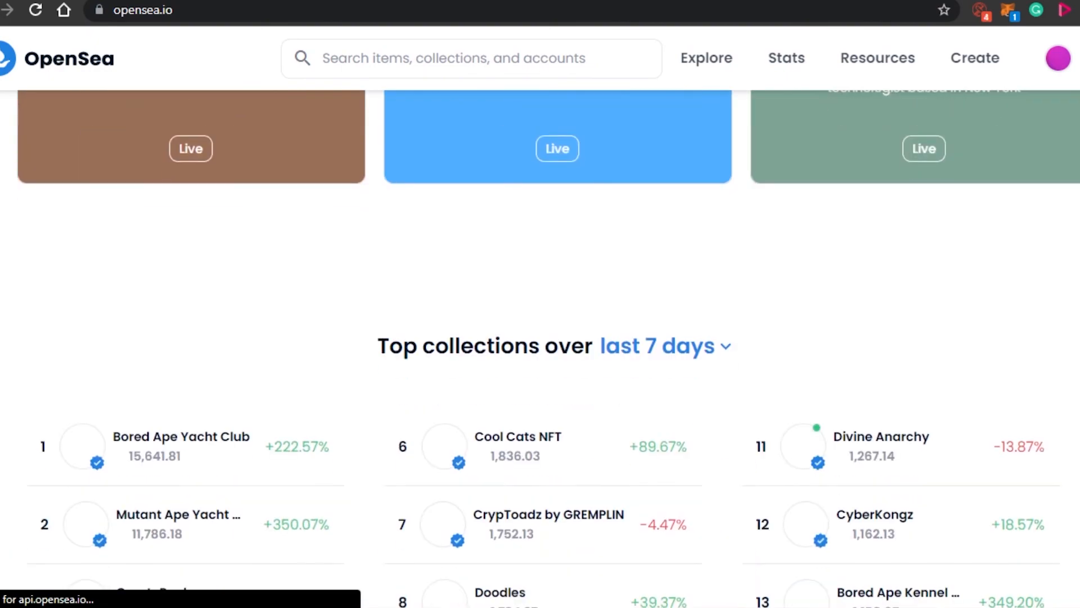
scroll(540, 337, up, 8)
scroll(540, 338, down, 15)
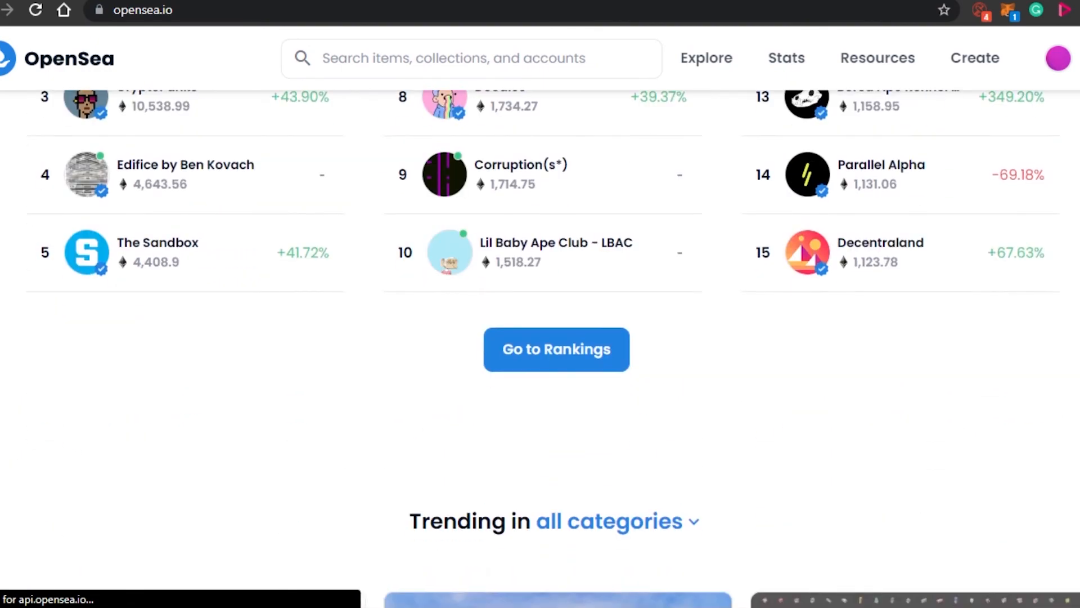
scroll(540, 337, up, 20)
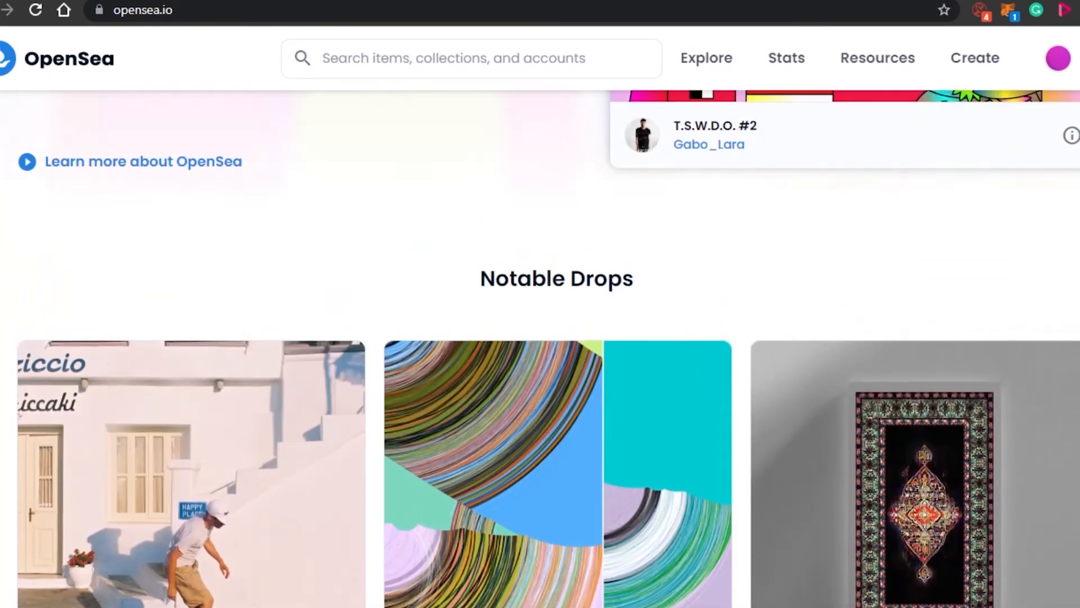
mouse_move(692, 53)
scroll(540, 349, up, 6)
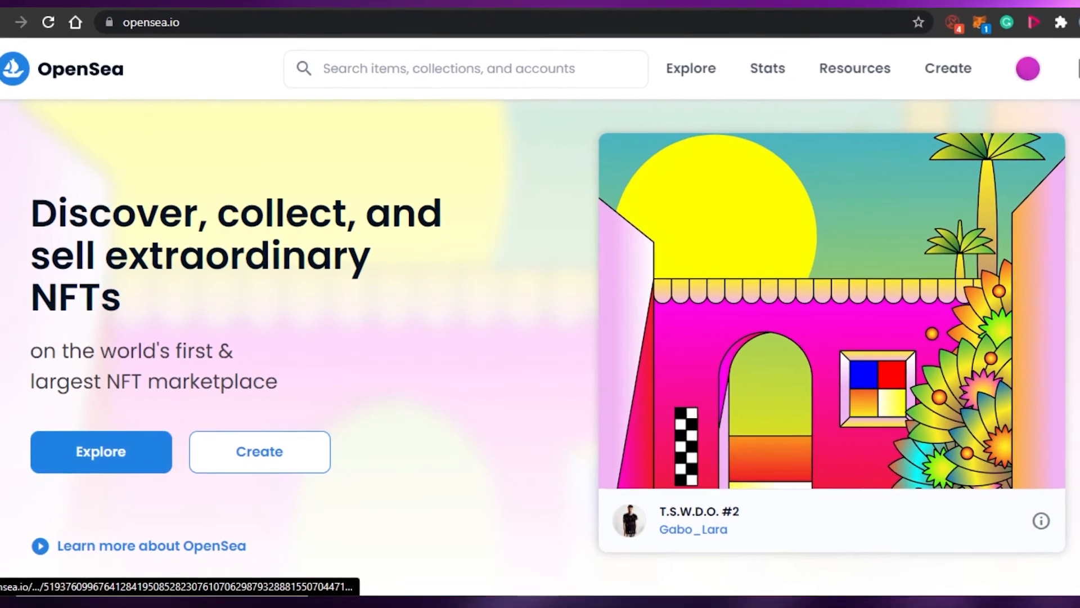
drag(1076, 96, 1077, 63)
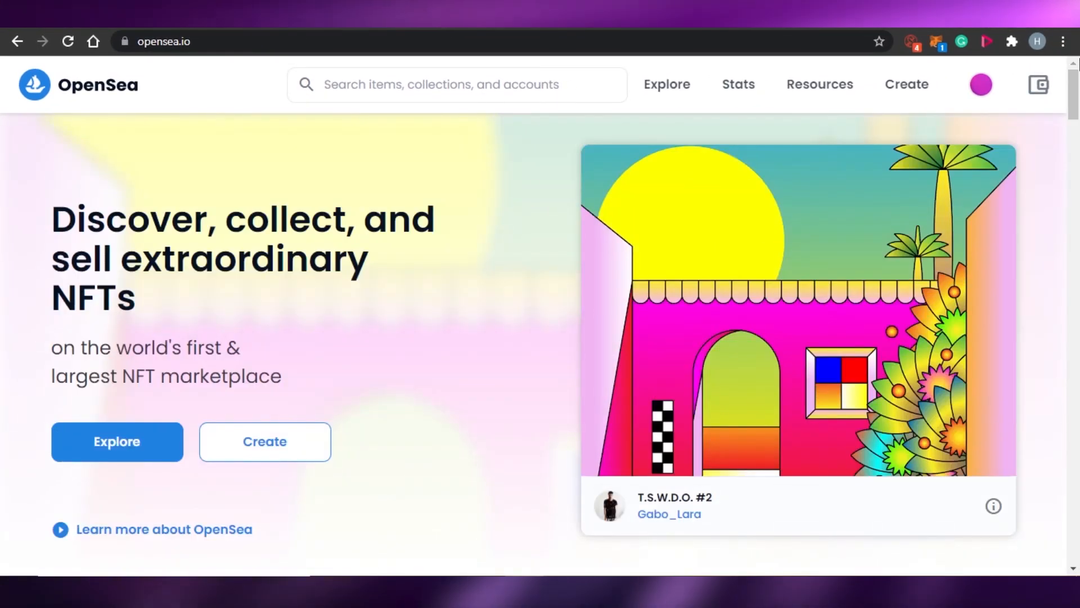